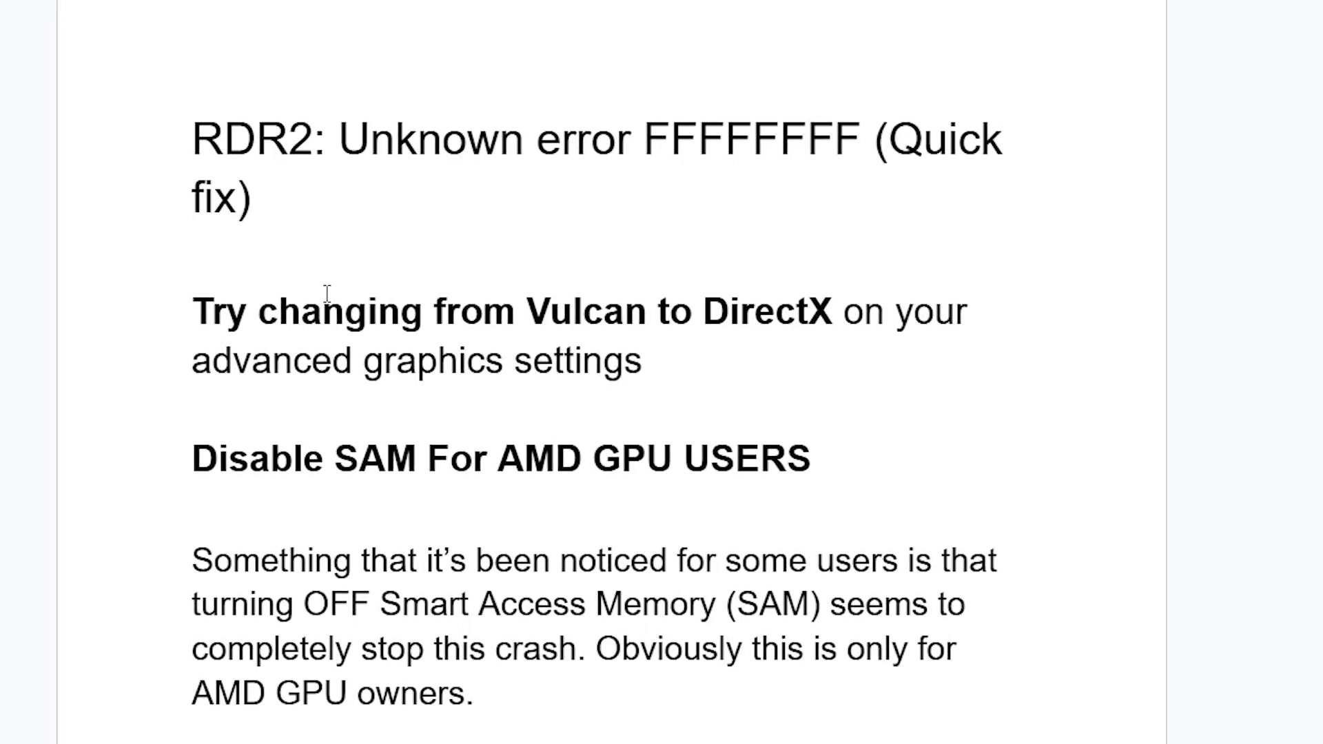
# Step: Scroll through the 'RDR2: Unknown error FFFFFFFF (Quick fix)' guide's DirectX and SAM fixes
pyautogui.scroll(-15, 327, 292)
pyautogui.scroll(8, 328, 292)
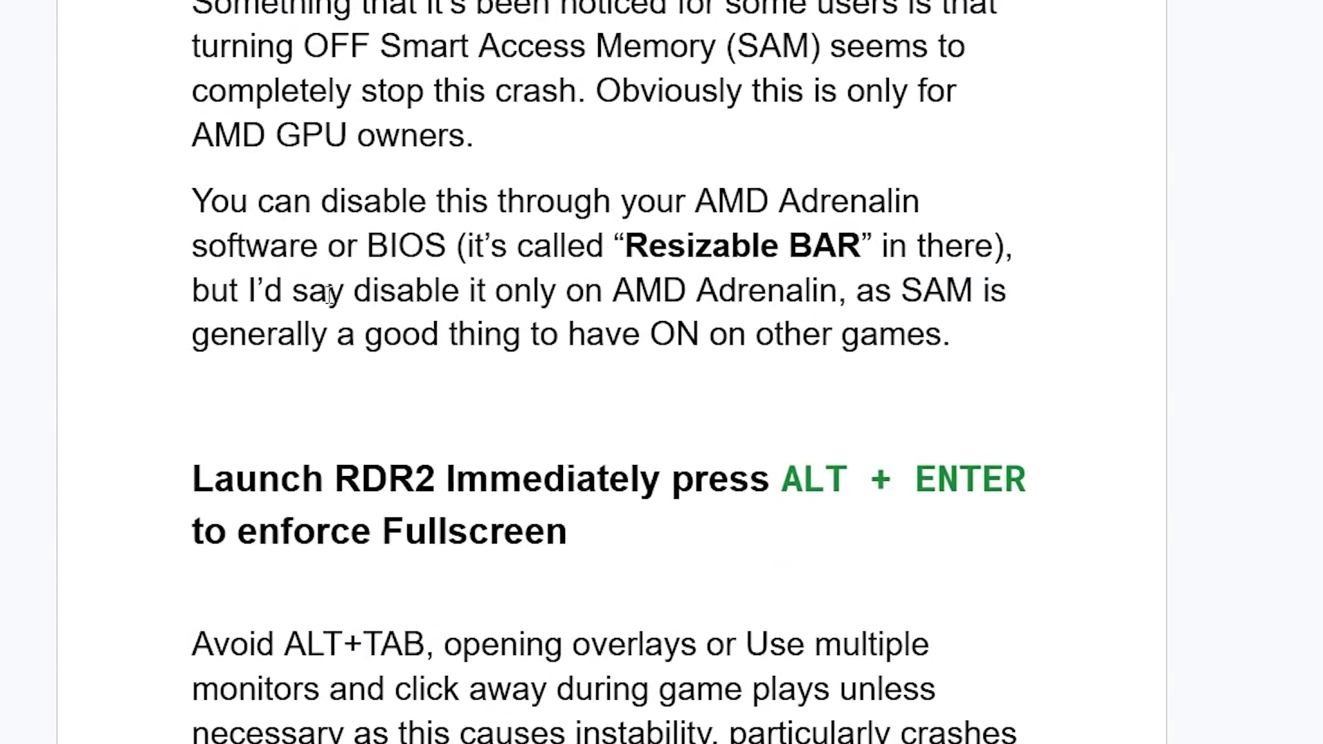
pyautogui.scroll(8, 329, 295)
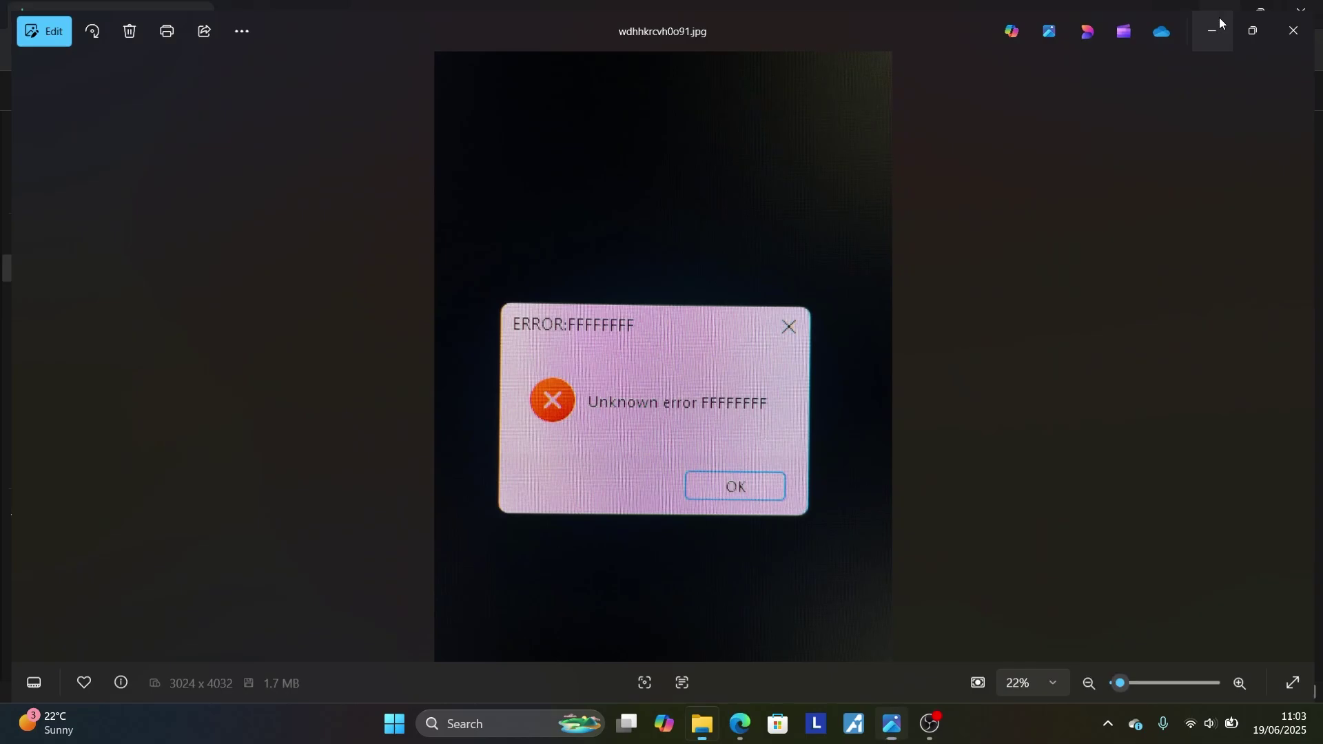
# Step: Minimize the photo viewer and Downloads window, then launch Red Dead Redemption 2 from its desktop shortcut
pyautogui.click(1219, 18)
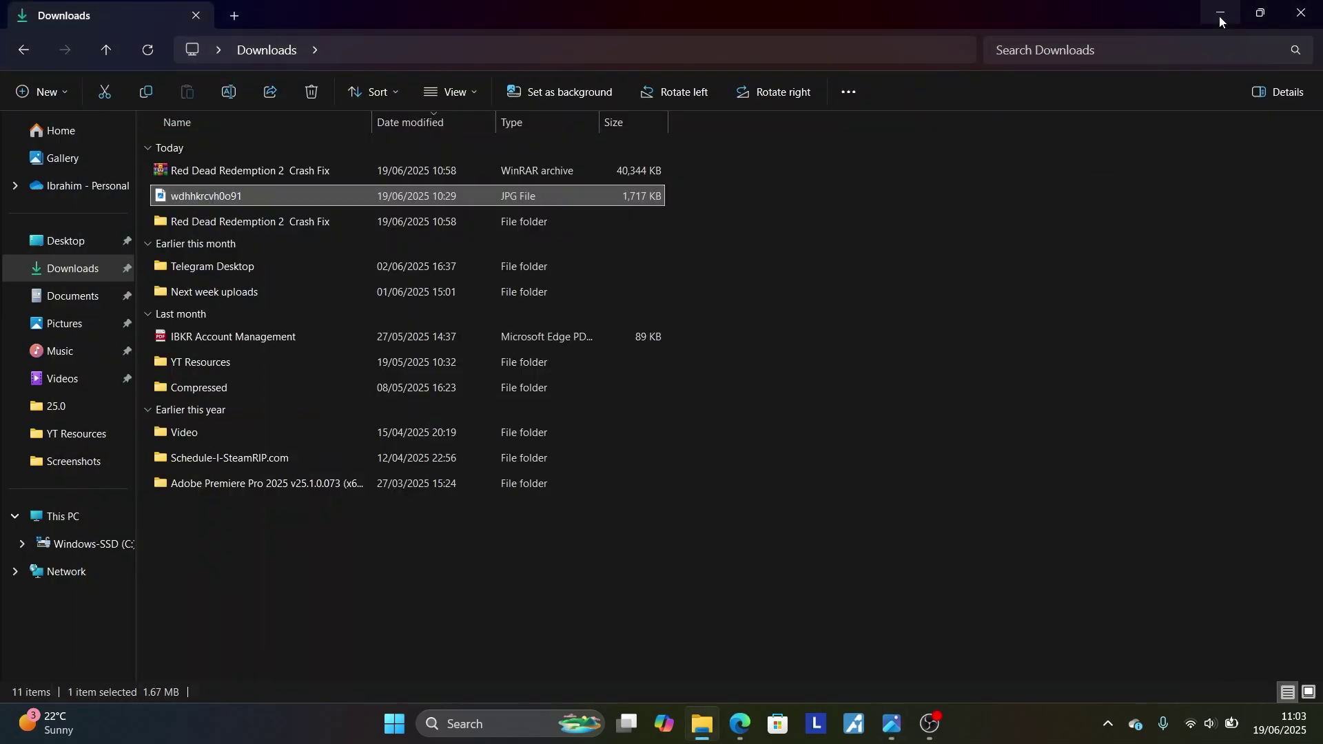
pyautogui.click(1219, 15)
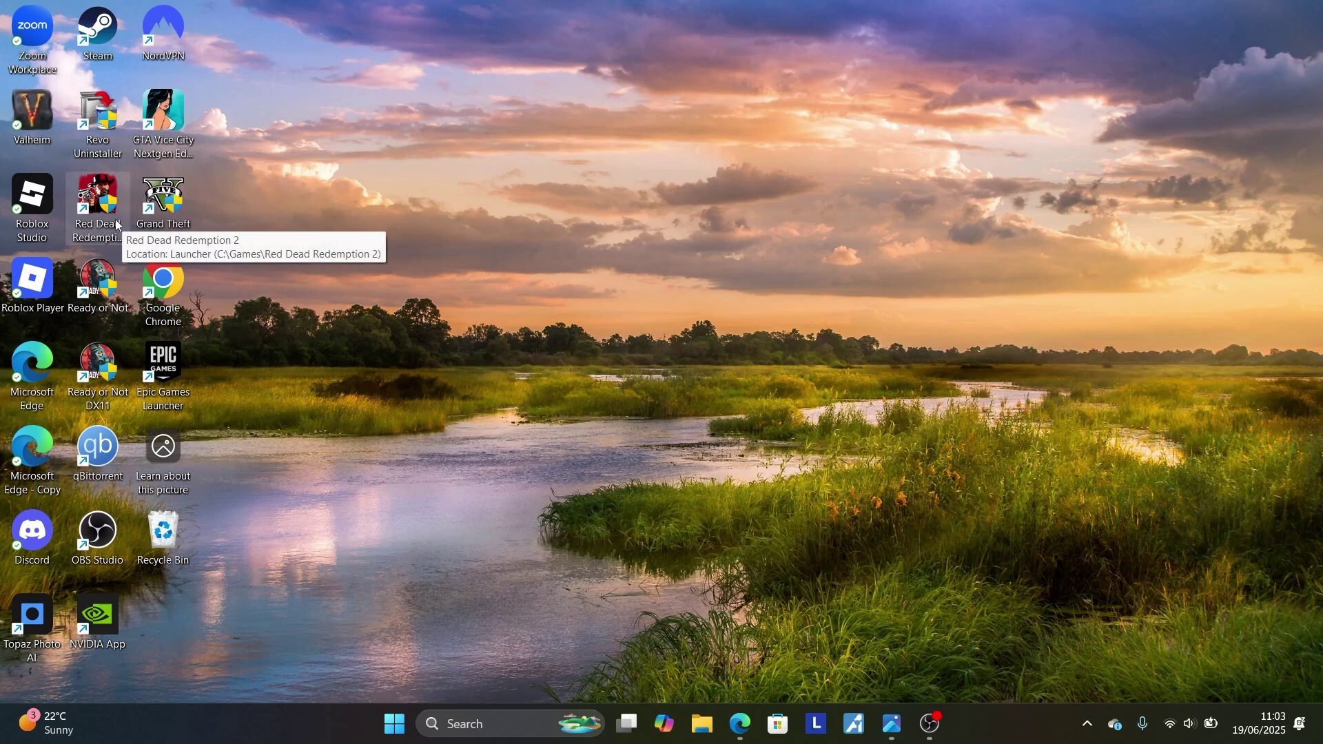
pyautogui.click(109, 224)
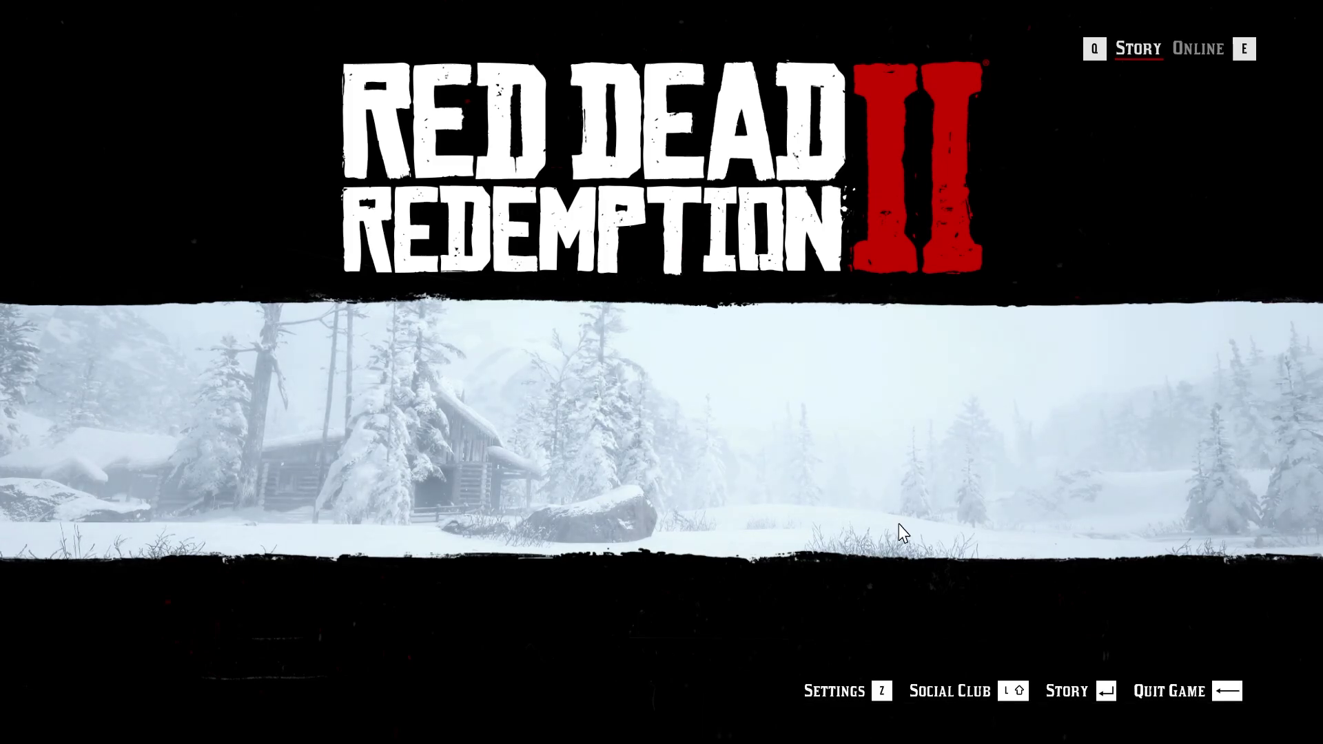
# Step: Open the game's Graphics settings page and move down to the Advanced Settings row
pyautogui.press('Return')
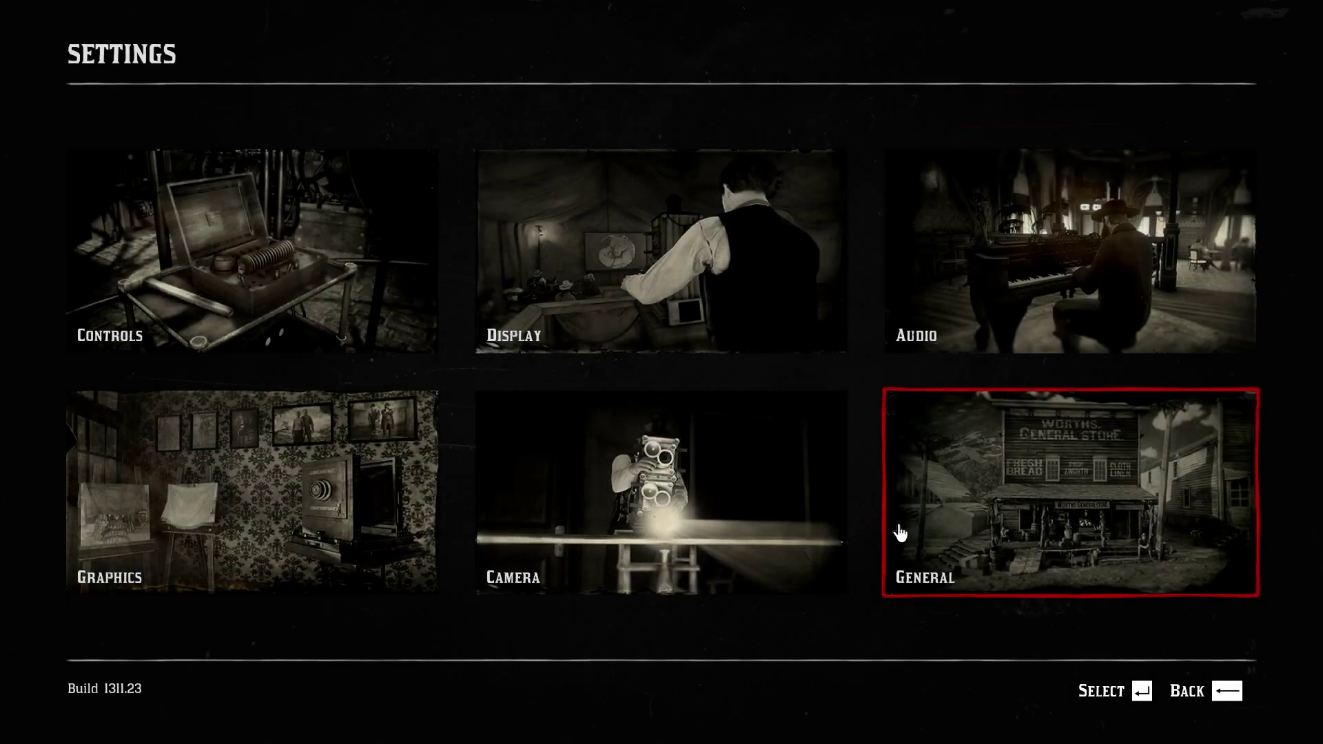
pyautogui.click(325, 480)
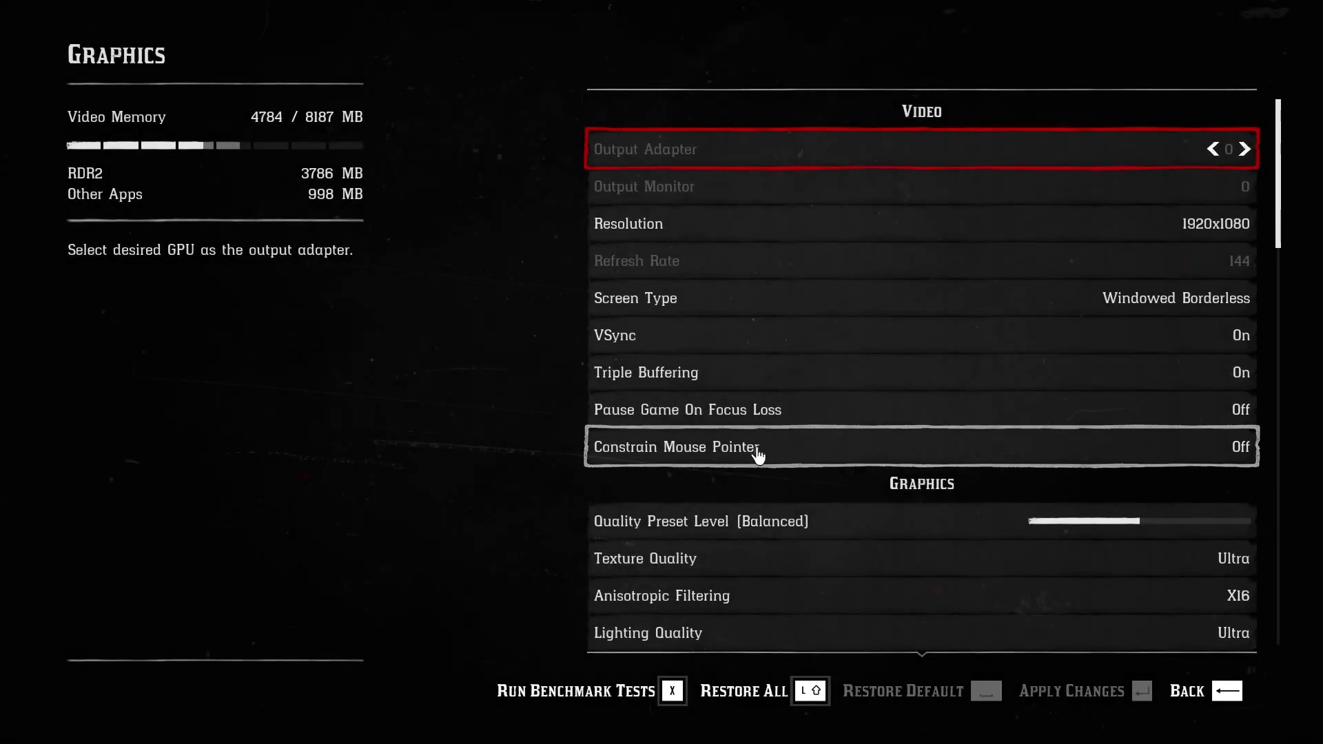
pyautogui.press('Down')
pyautogui.press('Down')
pyautogui.press('Down')
pyautogui.press('Down')
pyautogui.press('Down')
pyautogui.press('Down')
pyautogui.press('Down')
pyautogui.press('Down')
pyautogui.press('Down')
pyautogui.press('Down')
pyautogui.press('Down')
pyautogui.press('Down')
pyautogui.press('Down')
pyautogui.press('Down')
pyautogui.press('Down')
pyautogui.press('Down')
pyautogui.press('Down')
pyautogui.press('Down')
pyautogui.press('Down')
pyautogui.press('Down')
pyautogui.press('Down')
pyautogui.press('Down')
pyautogui.press('Down')
pyautogui.press('Down')
pyautogui.press('Down')
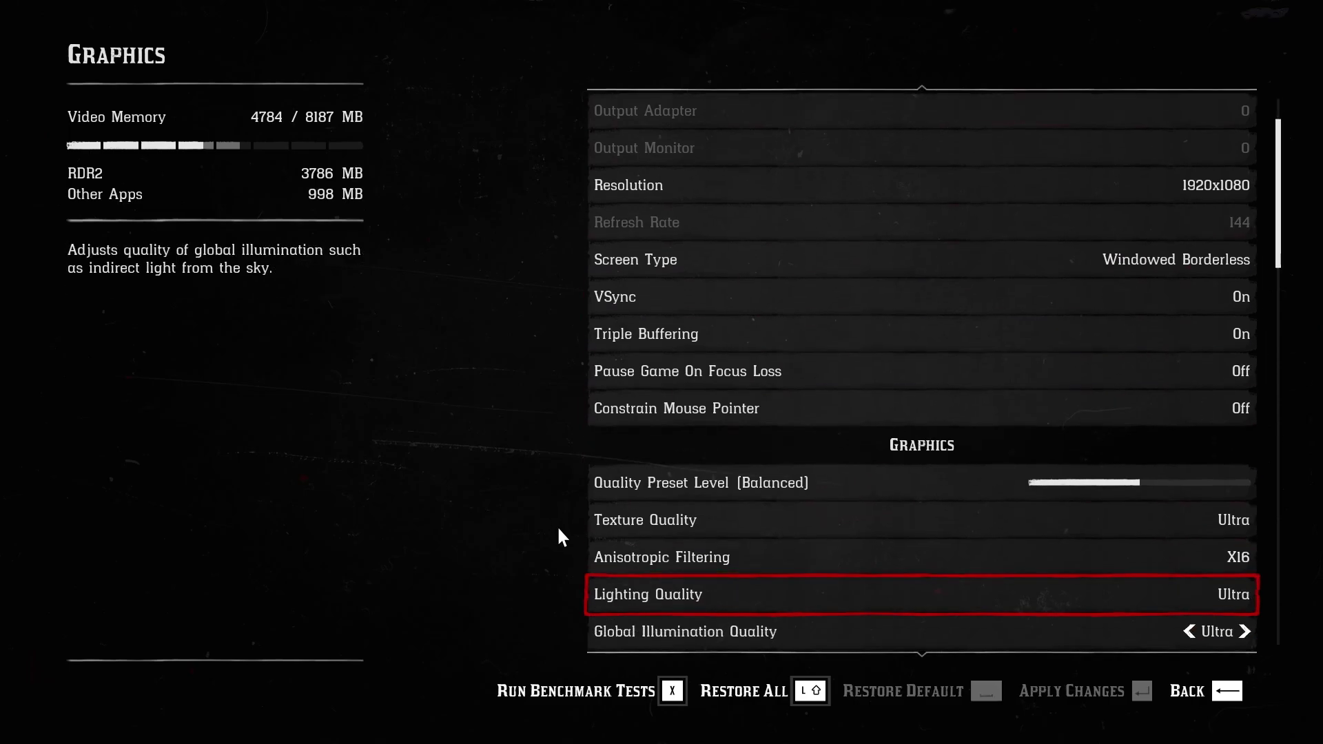
pyautogui.press('Down')
pyautogui.press('Down')
pyautogui.press('Down')
pyautogui.press('Down')
pyautogui.press('Down')
pyautogui.press('Down')
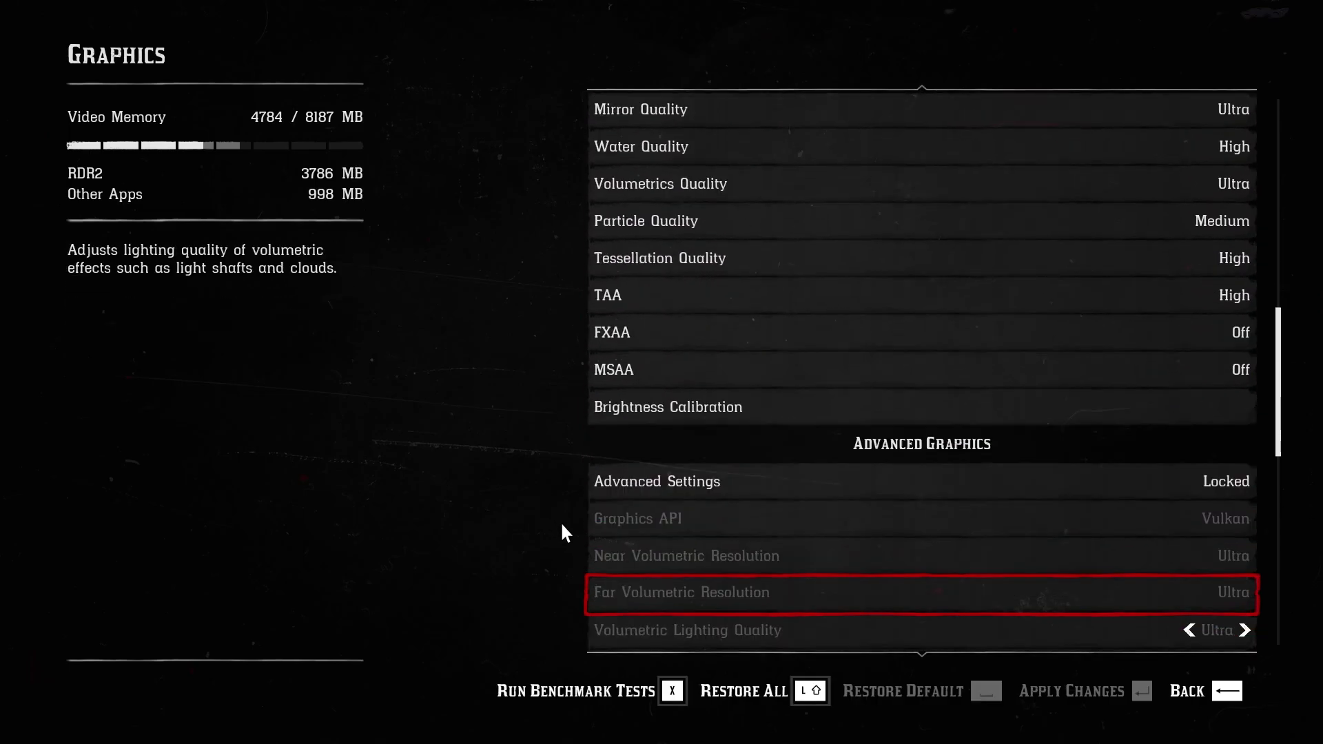
pyautogui.press('Up')
pyautogui.press('Up')
pyautogui.press('Up')
pyautogui.press('Up')
pyautogui.press('Up')
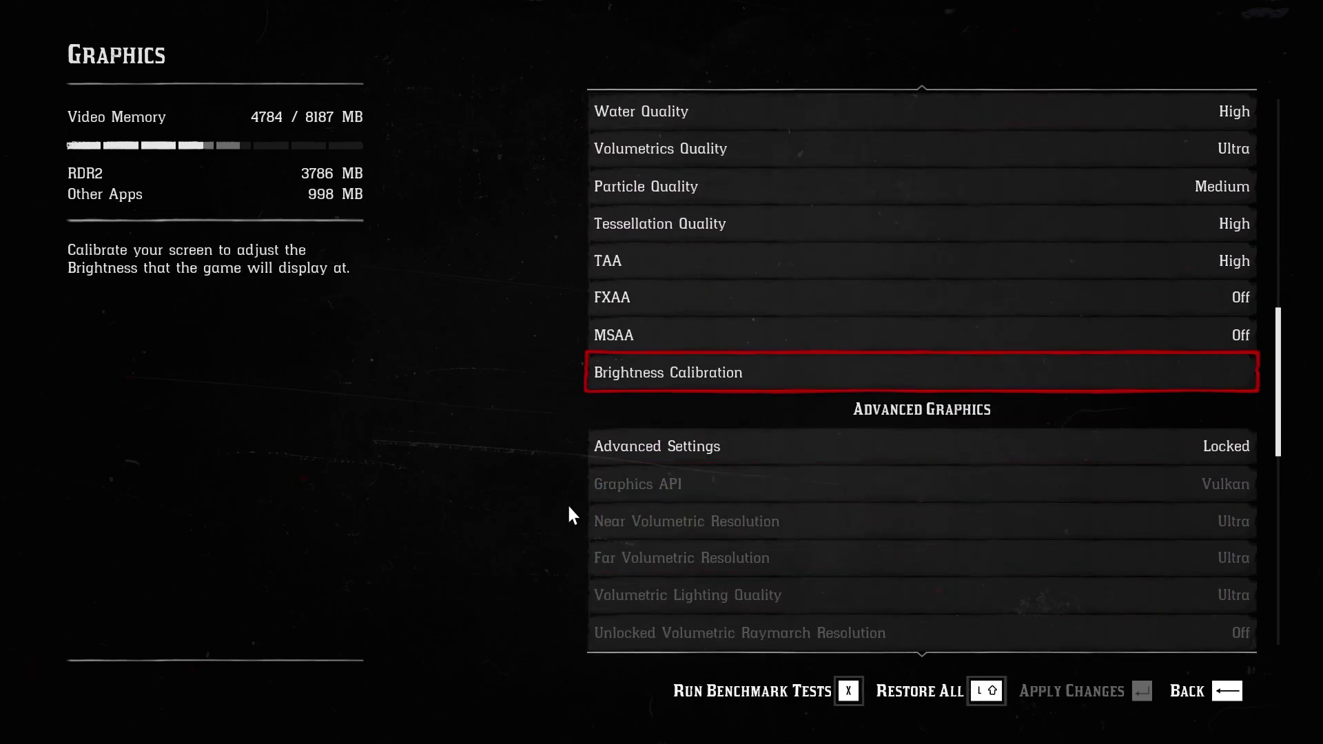
pyautogui.press('Down')
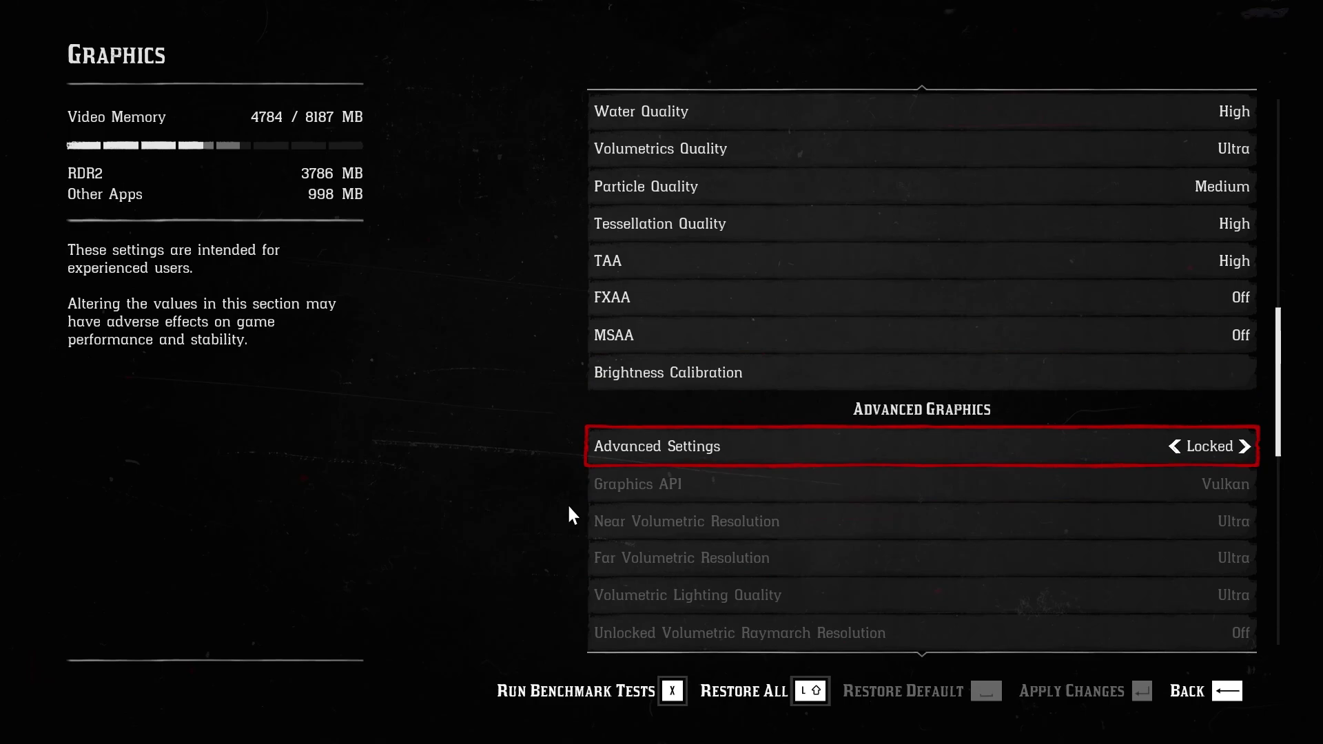
# Step: Unlock Advanced Settings, switch Graphics API to DirectX 12 and back to Vulkan, then relock
pyautogui.click(1247, 449)
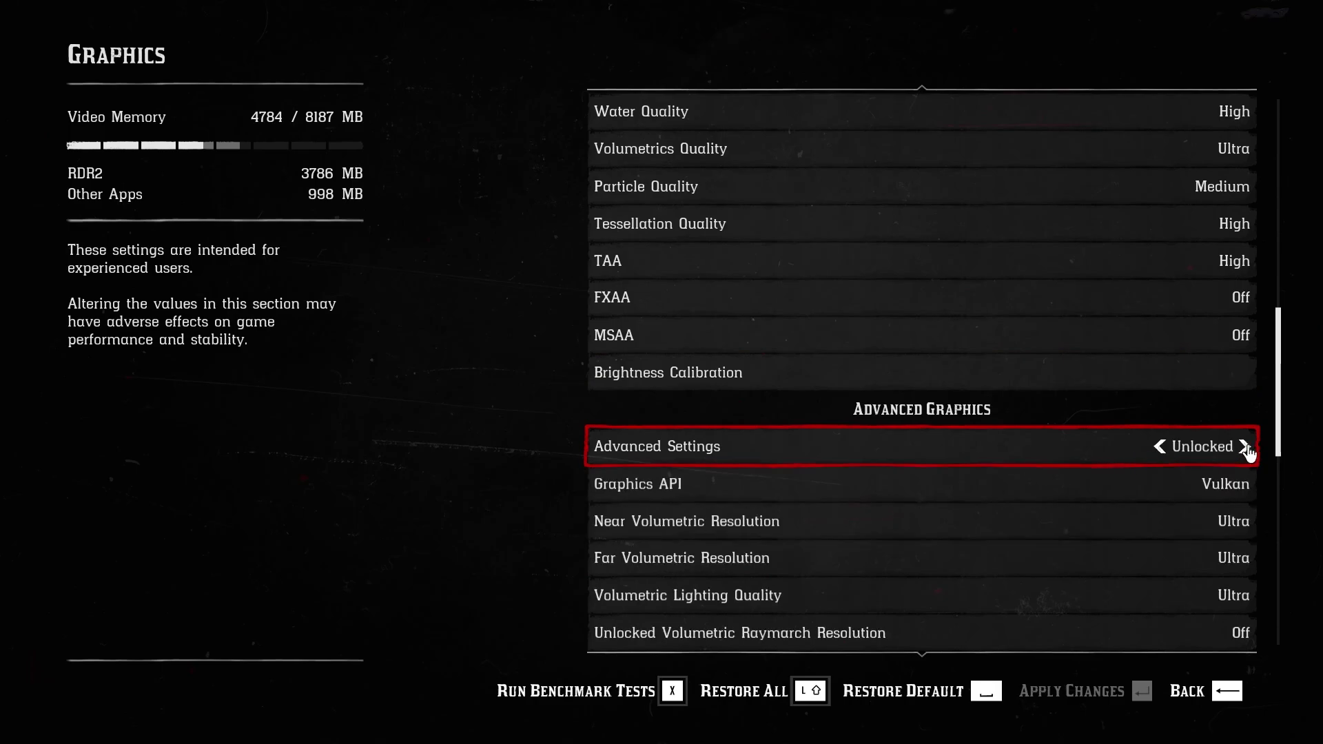
pyautogui.click(714, 489)
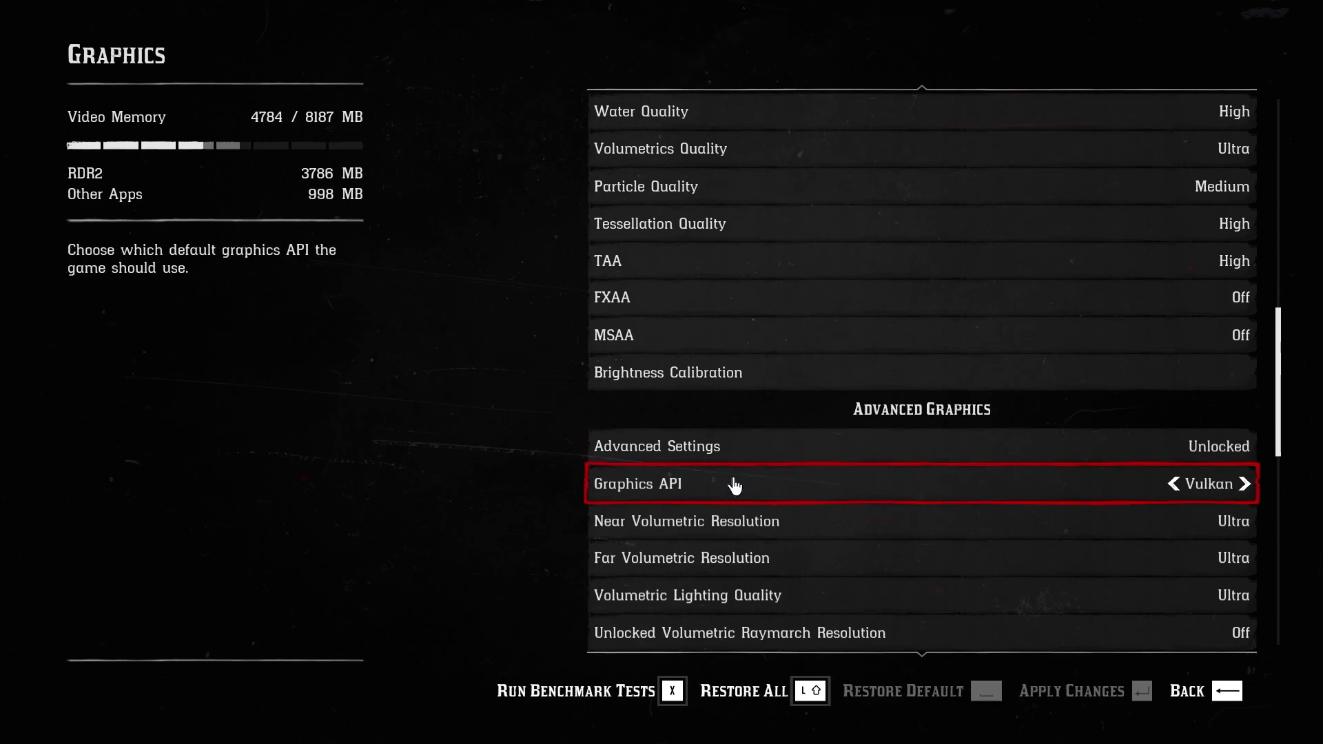
pyautogui.click(1244, 485)
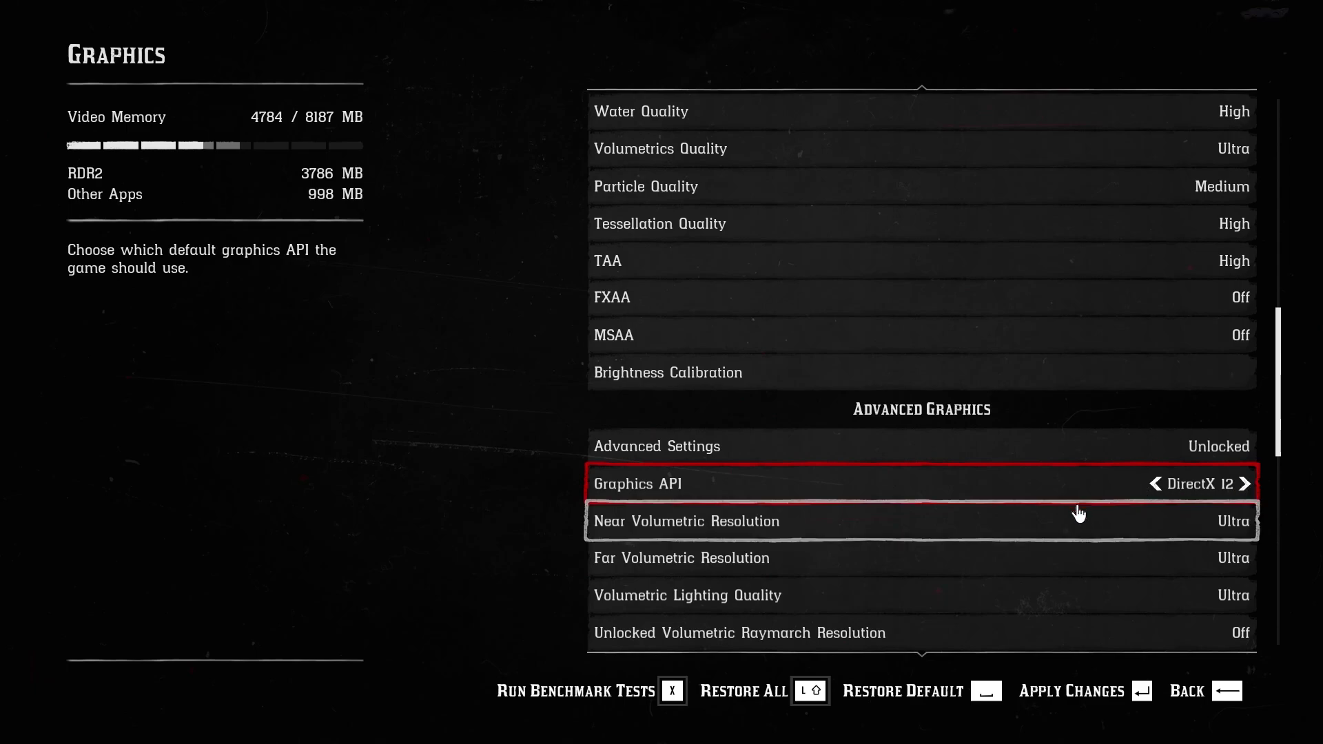
pyautogui.click(1157, 484)
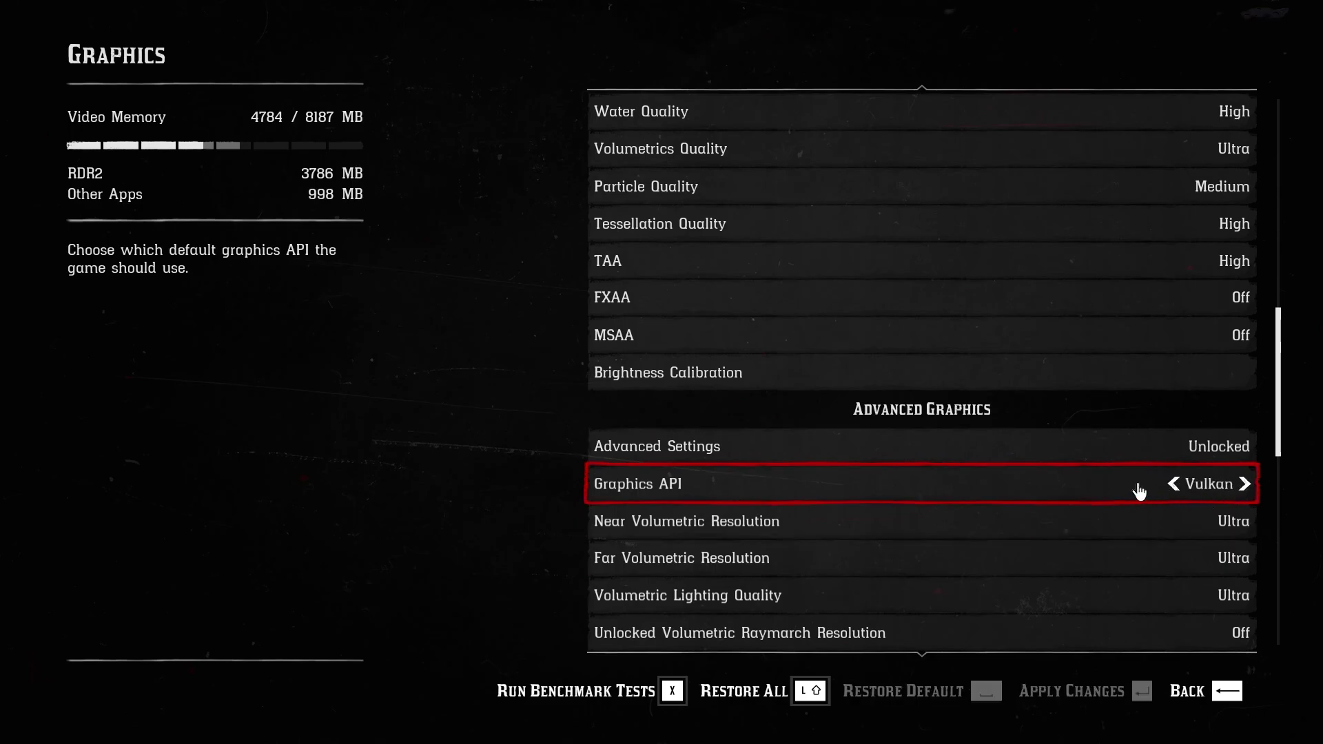
pyautogui.click(1184, 459)
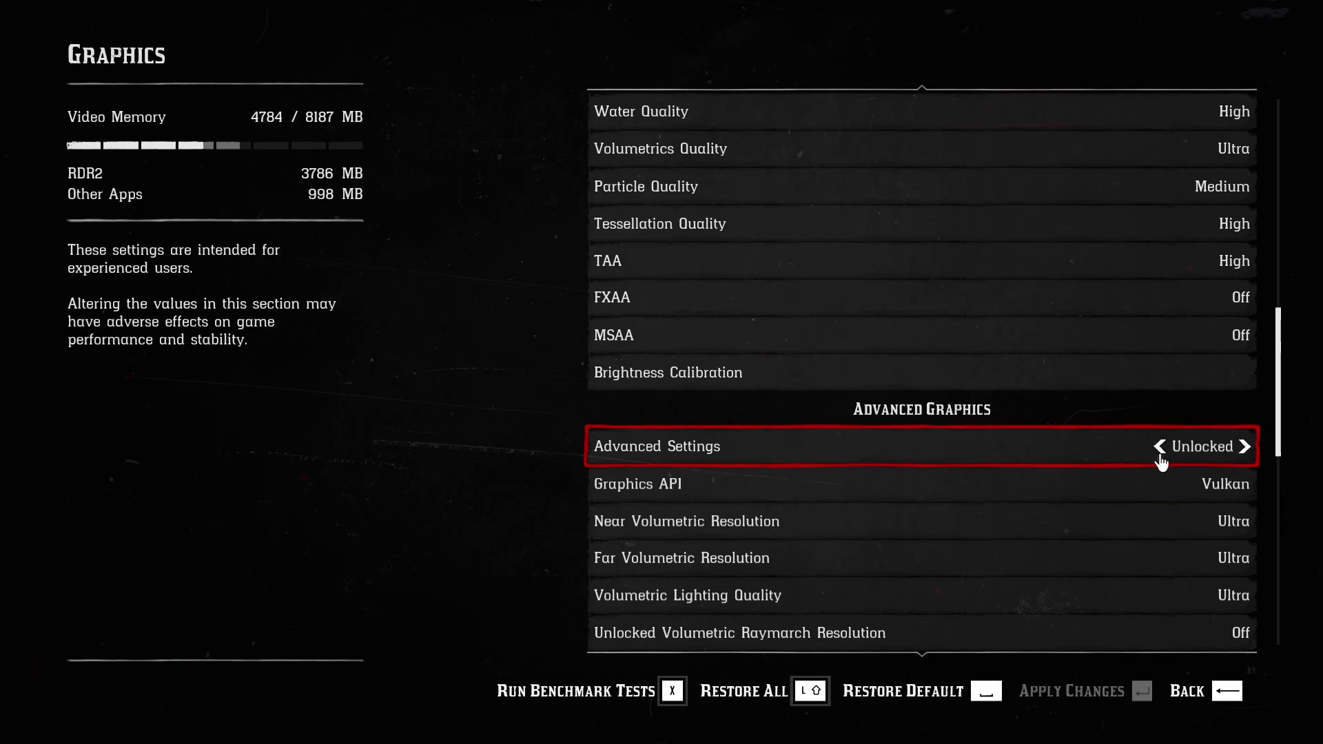
pyautogui.click(1161, 461)
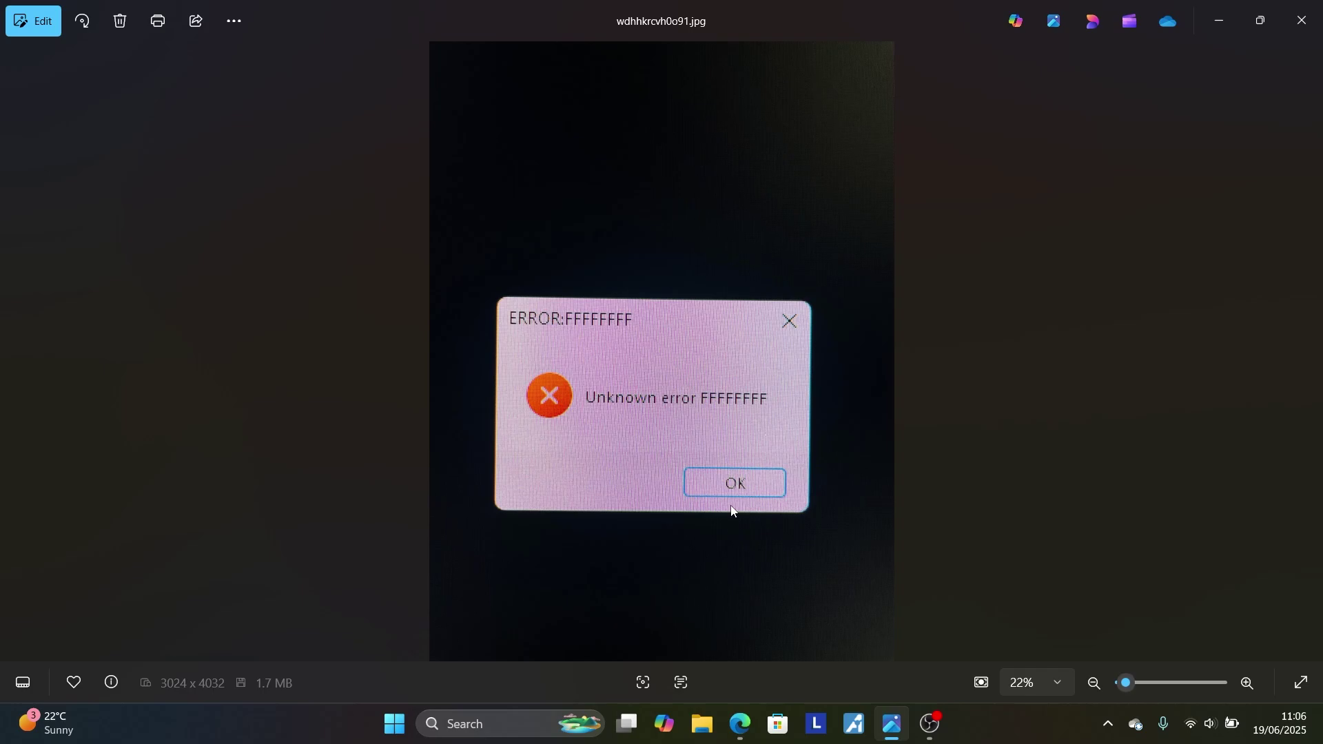
# Step: Return to the crash-fix Google Doc in Edge
pyautogui.click(741, 722)
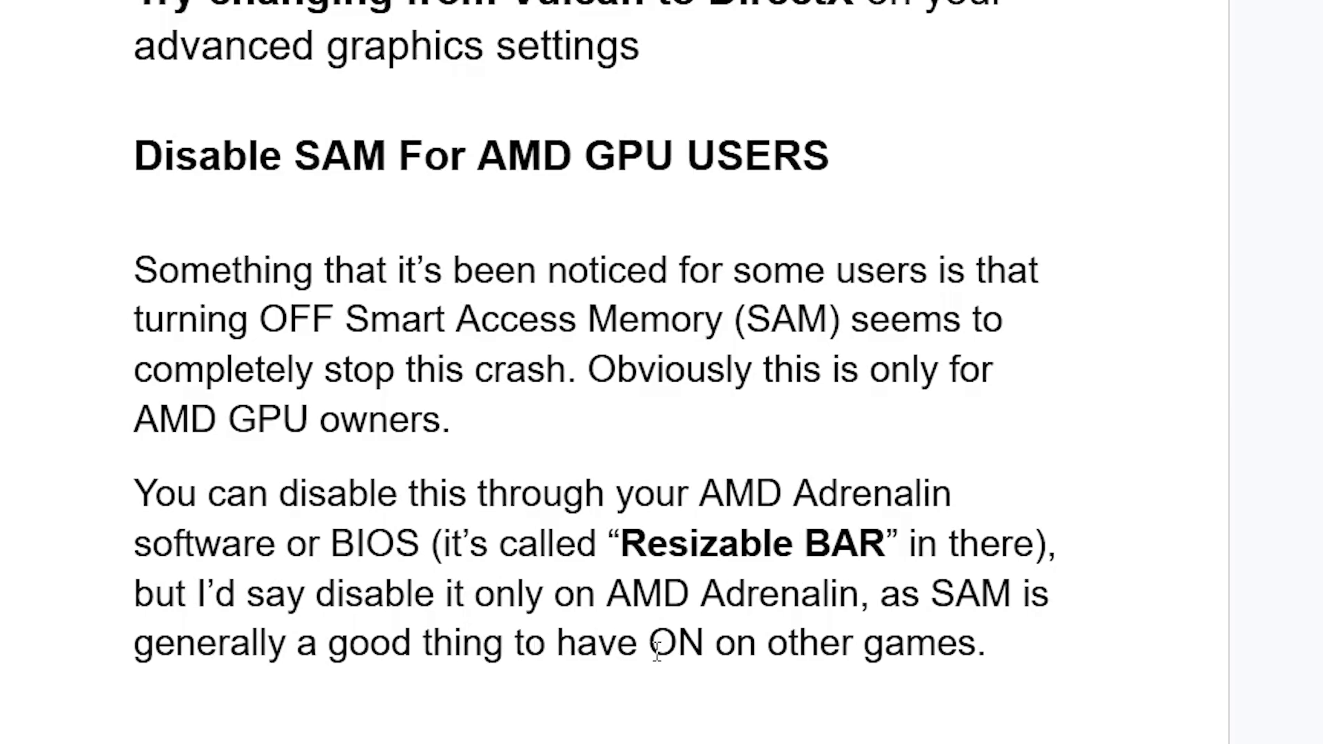
pyautogui.scroll(4, 858, 615)
pyautogui.scroll(-14, 858, 615)
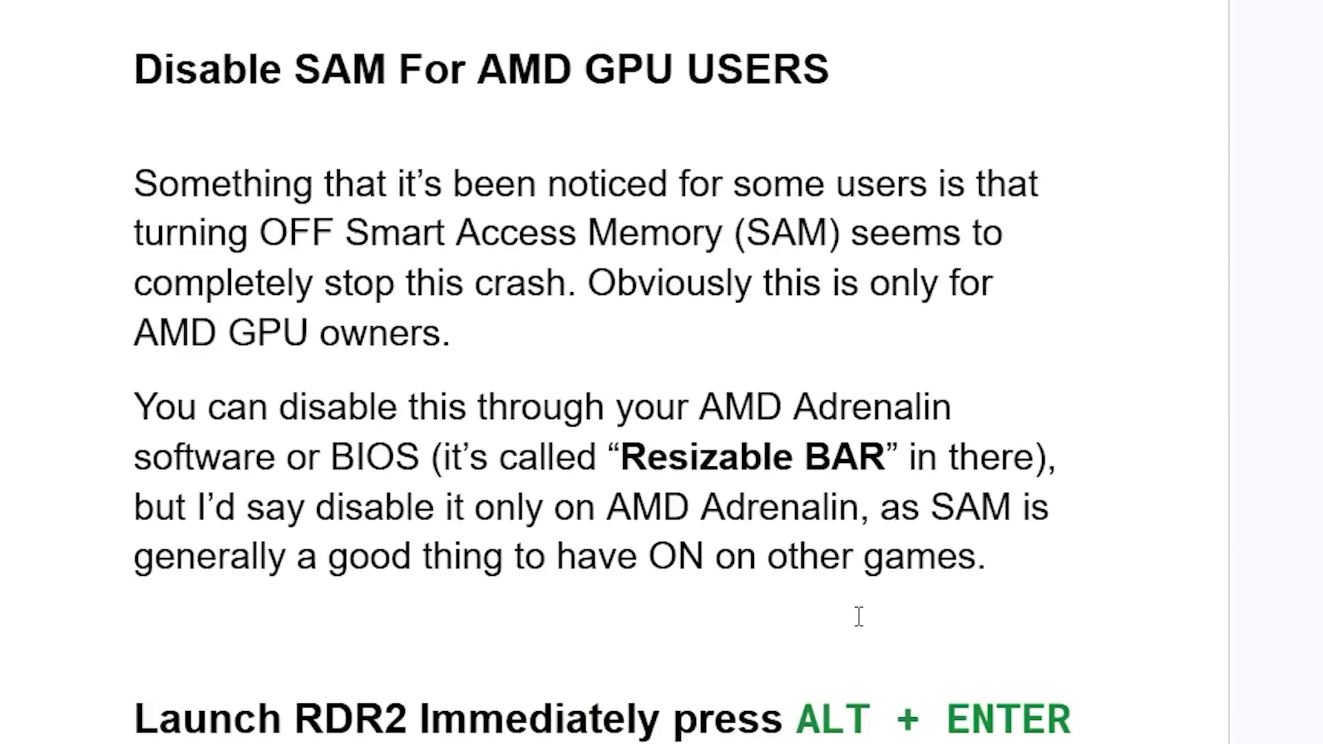
pyautogui.scroll(4, 744, 510)
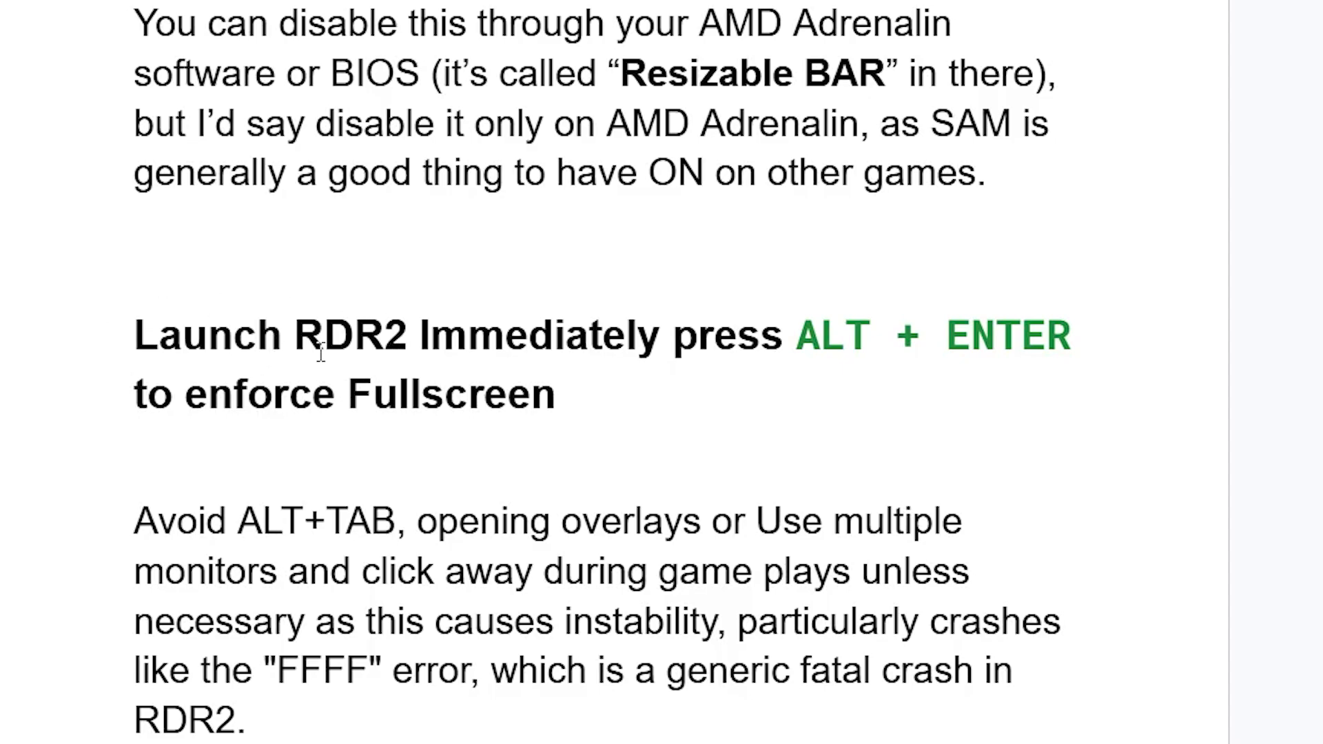
pyautogui.scroll(4, 403, 356)
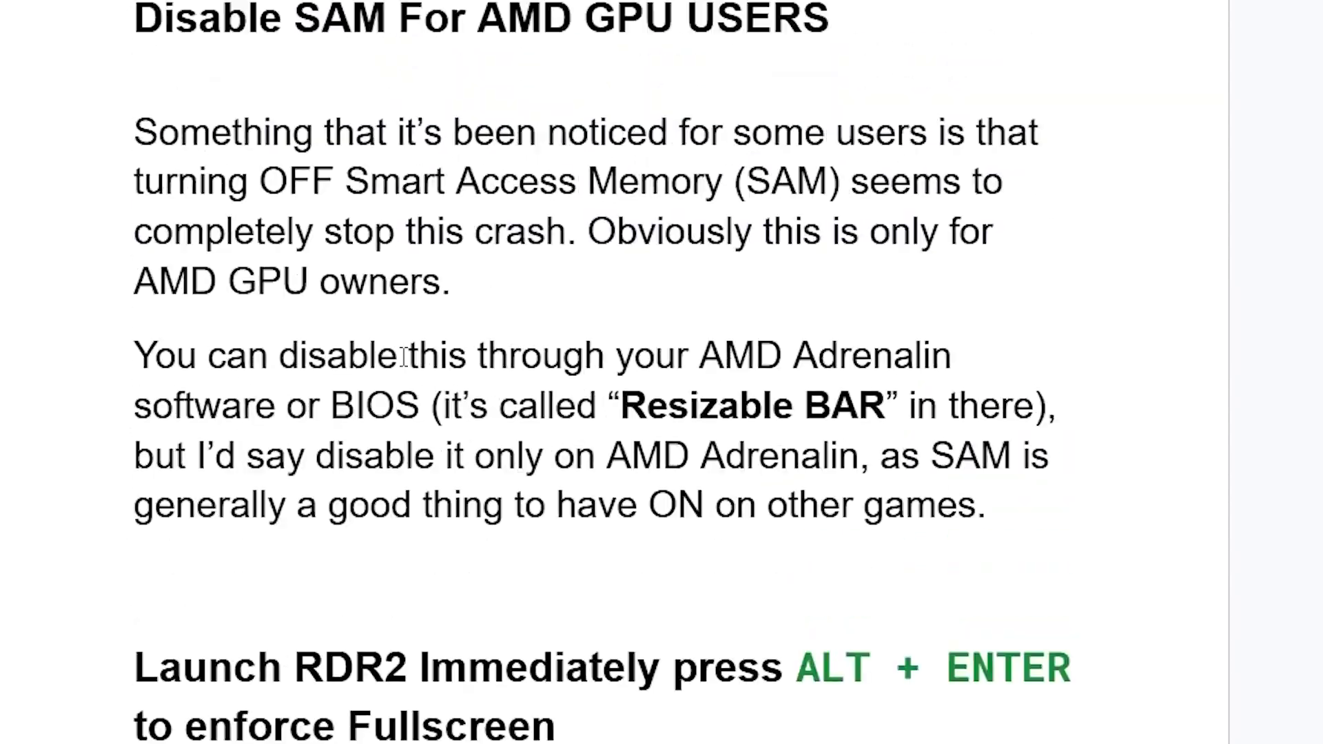
pyautogui.scroll(2, 403, 356)
pyautogui.scroll(4, 403, 356)
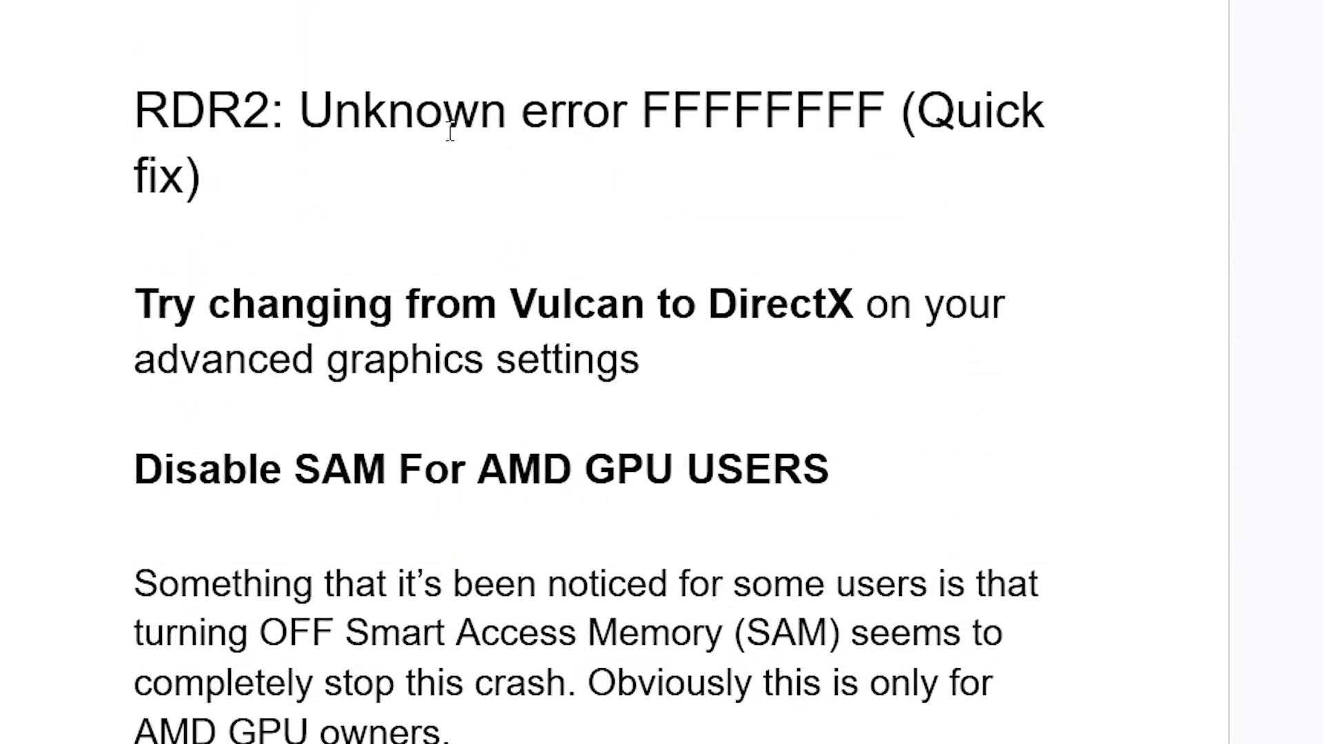
pyautogui.scroll(-8, 686, 206)
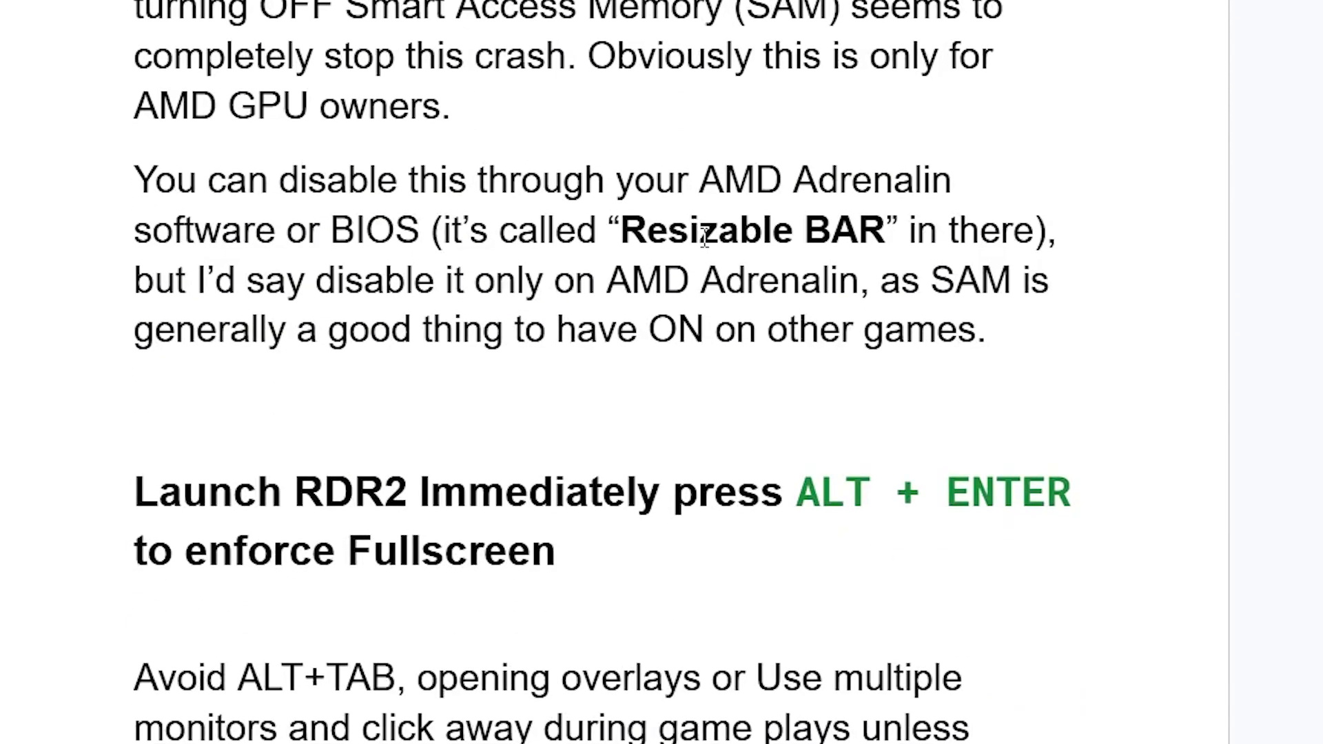
pyautogui.scroll(-12, 704, 237)
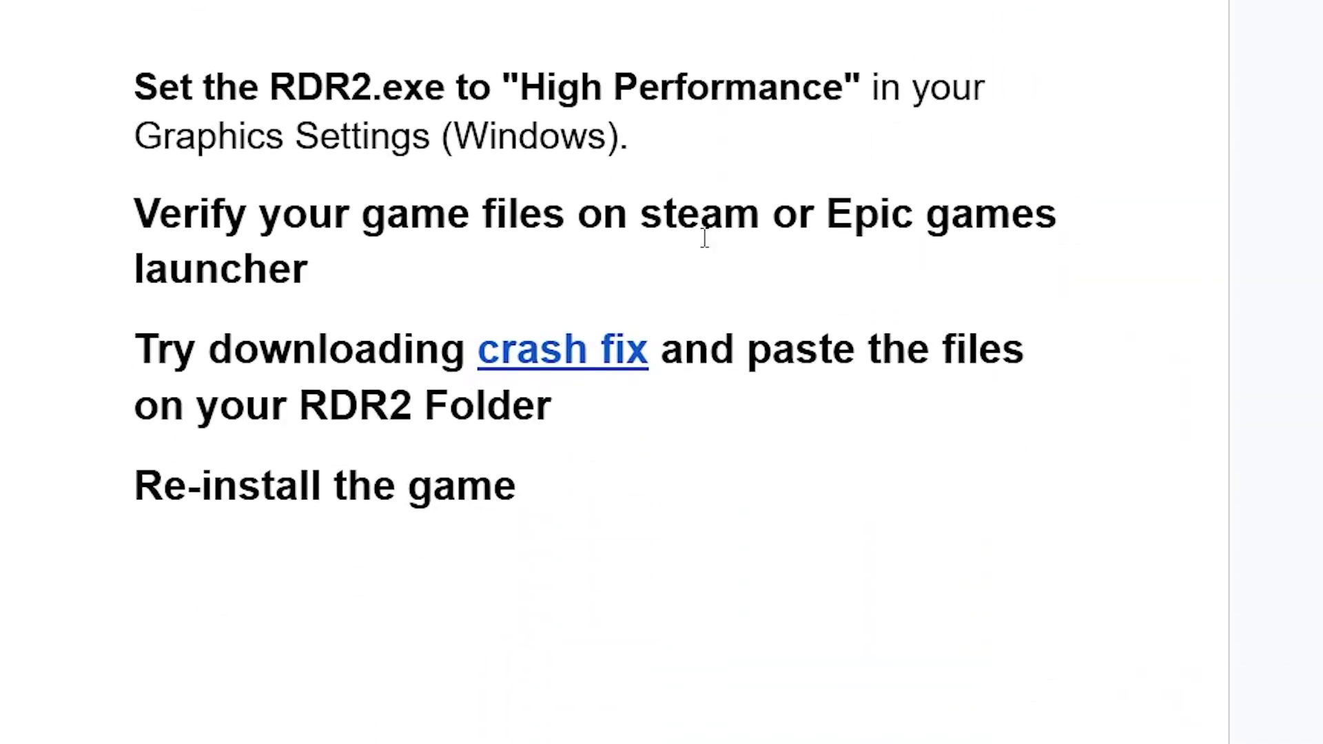
pyautogui.scroll(4, 603, 275)
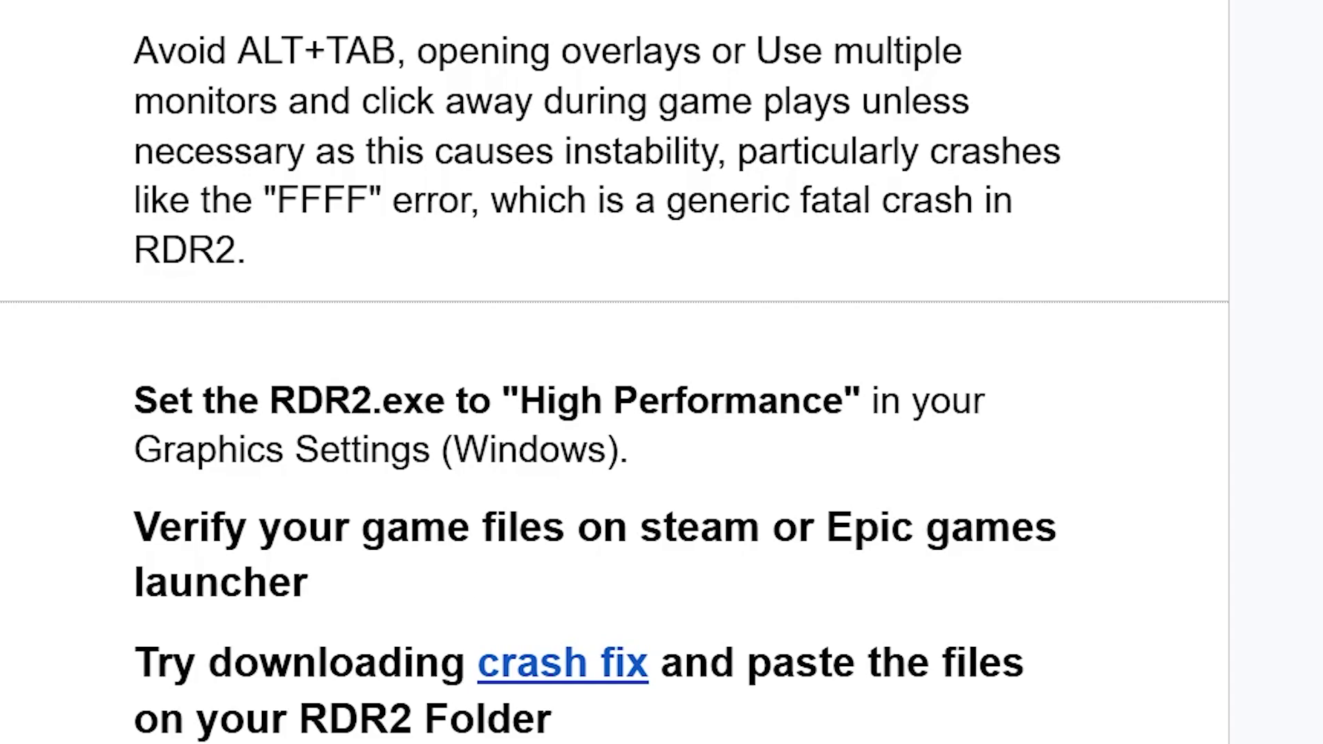
# Step: Search for and open the Windows Graphics settings page
pyautogui.click(475, 727)
pyautogui.write('graphics settings')
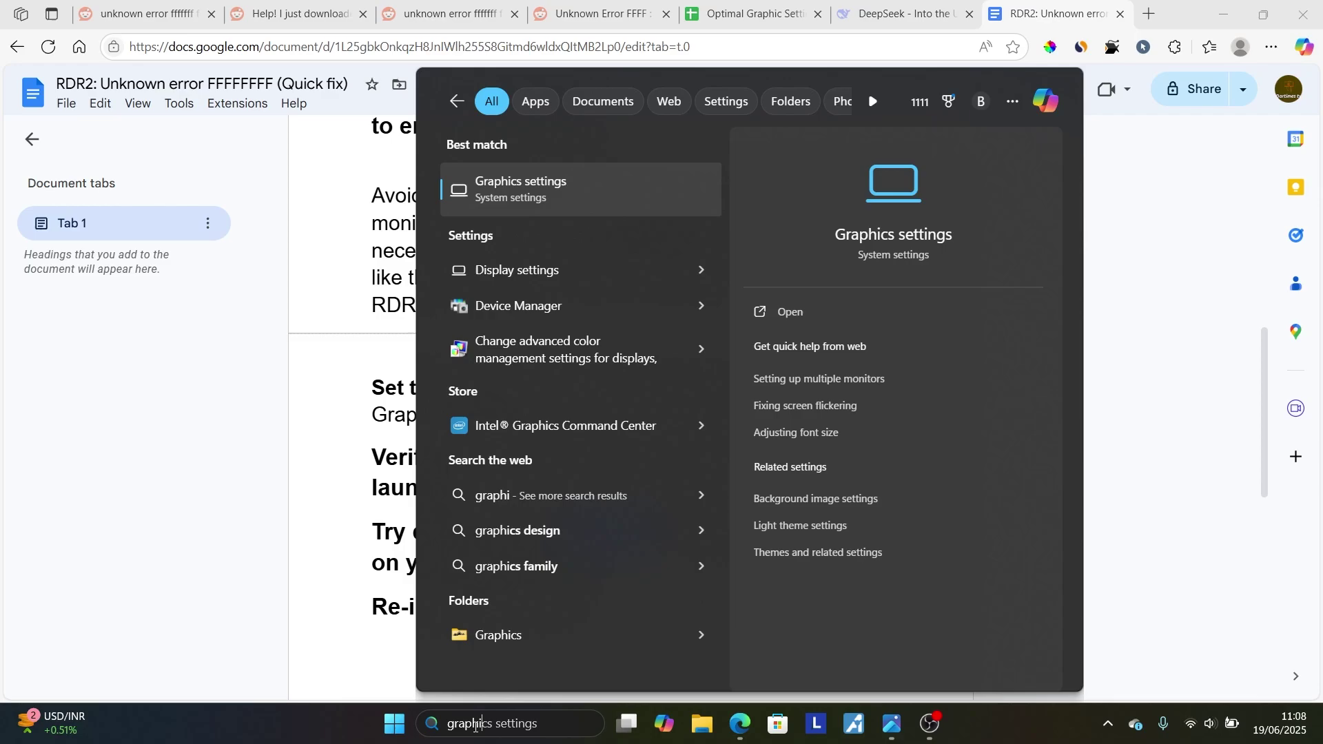
pyautogui.click(809, 312)
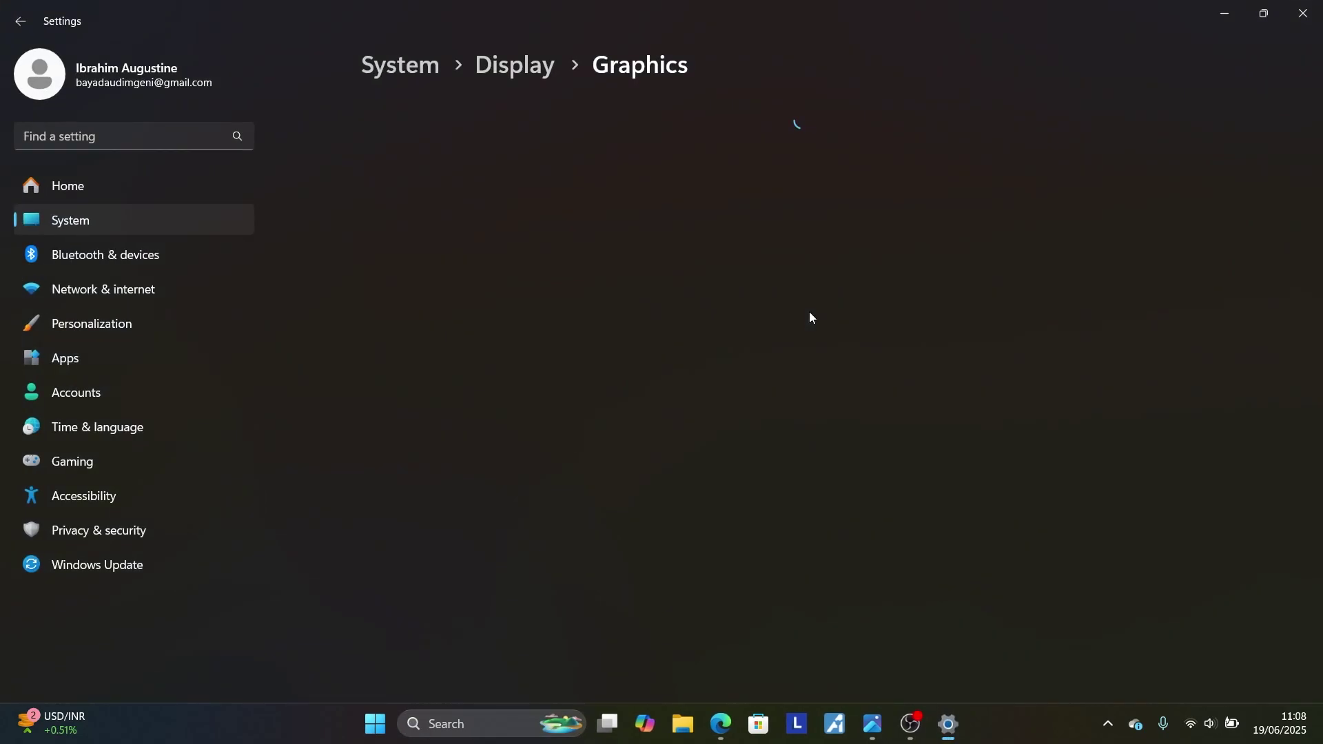
pyautogui.scroll(-5, 730, 383)
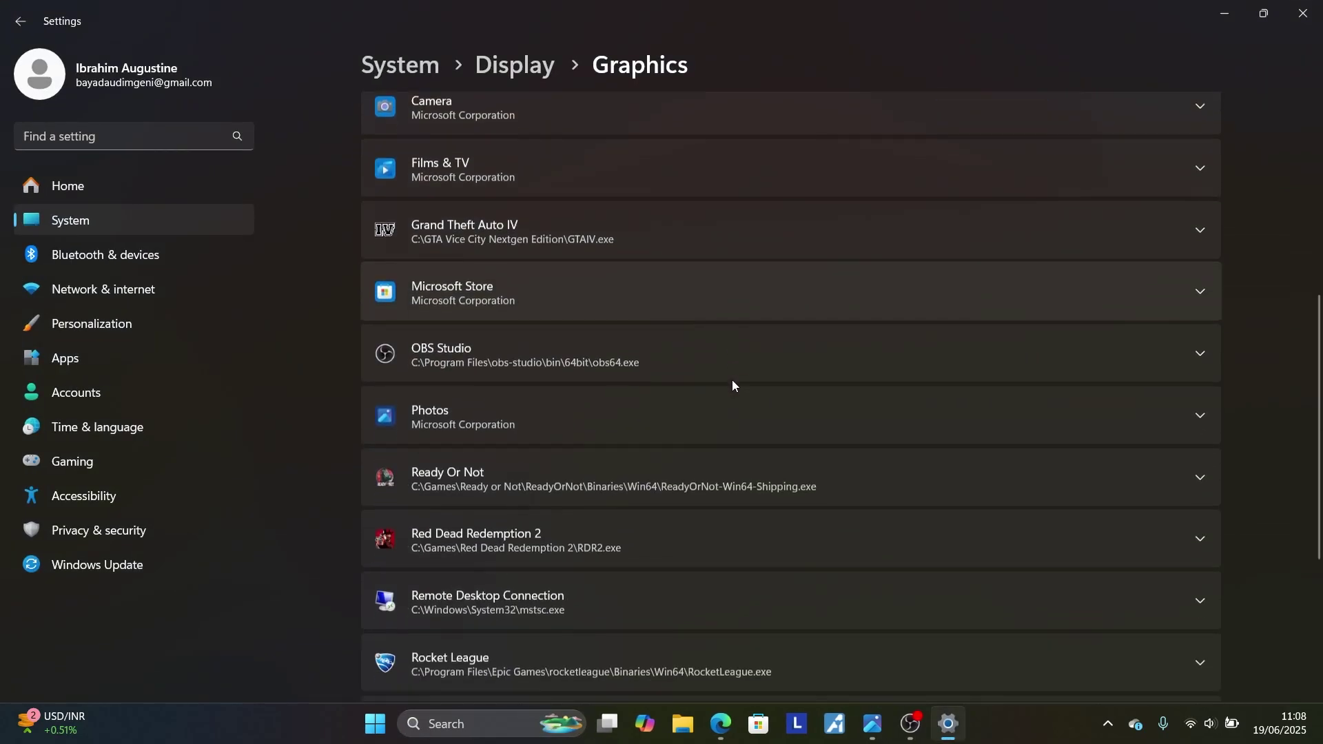
pyautogui.scroll(-2, 733, 381)
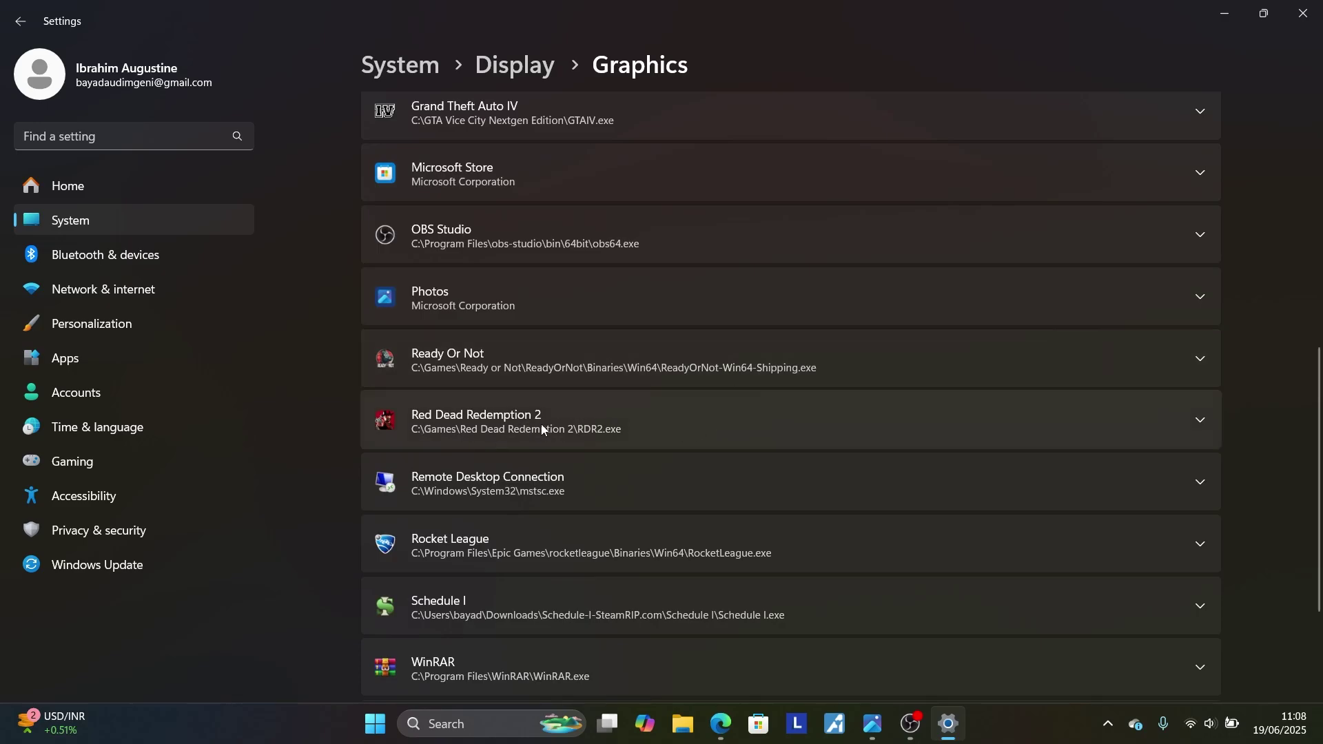
pyautogui.scroll(9, 561, 424)
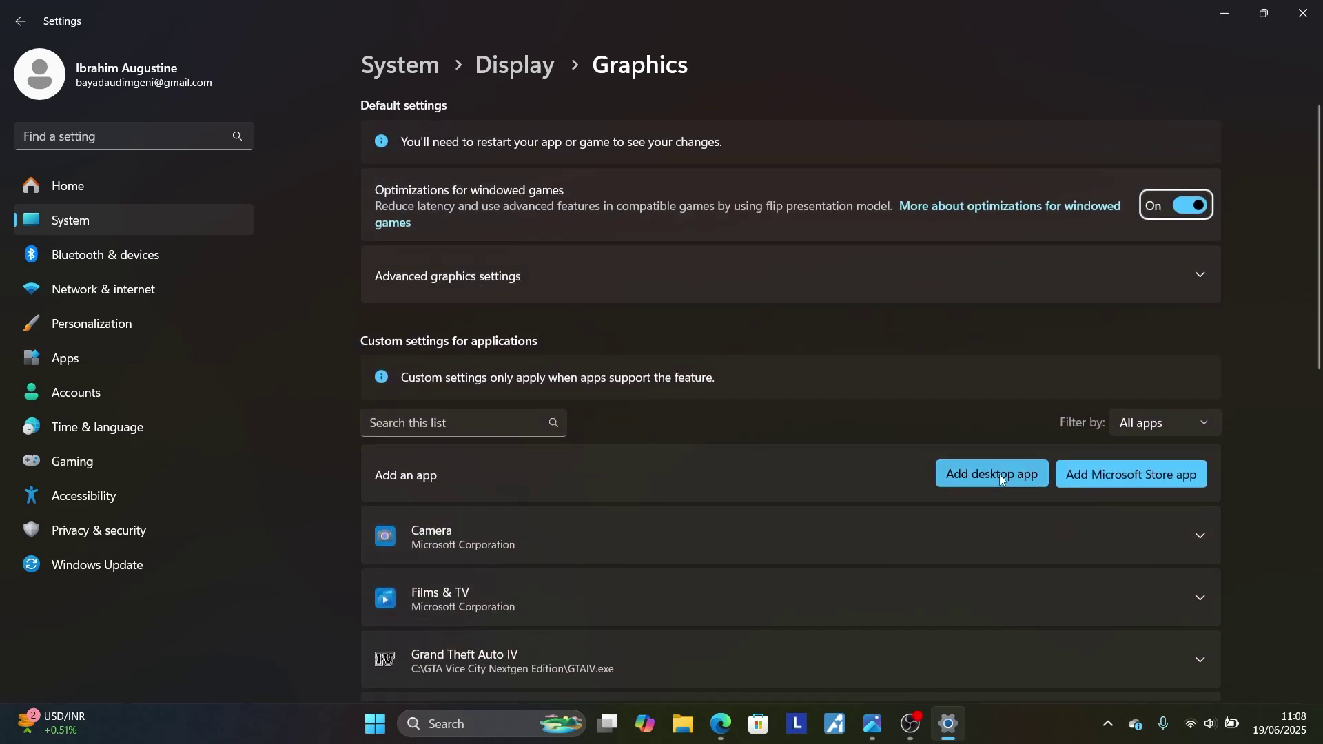
# Step: Browse the Add desktop app picker to C:\Games\Red Dead Redemption 2, then close it without adding
pyautogui.click(979, 473)
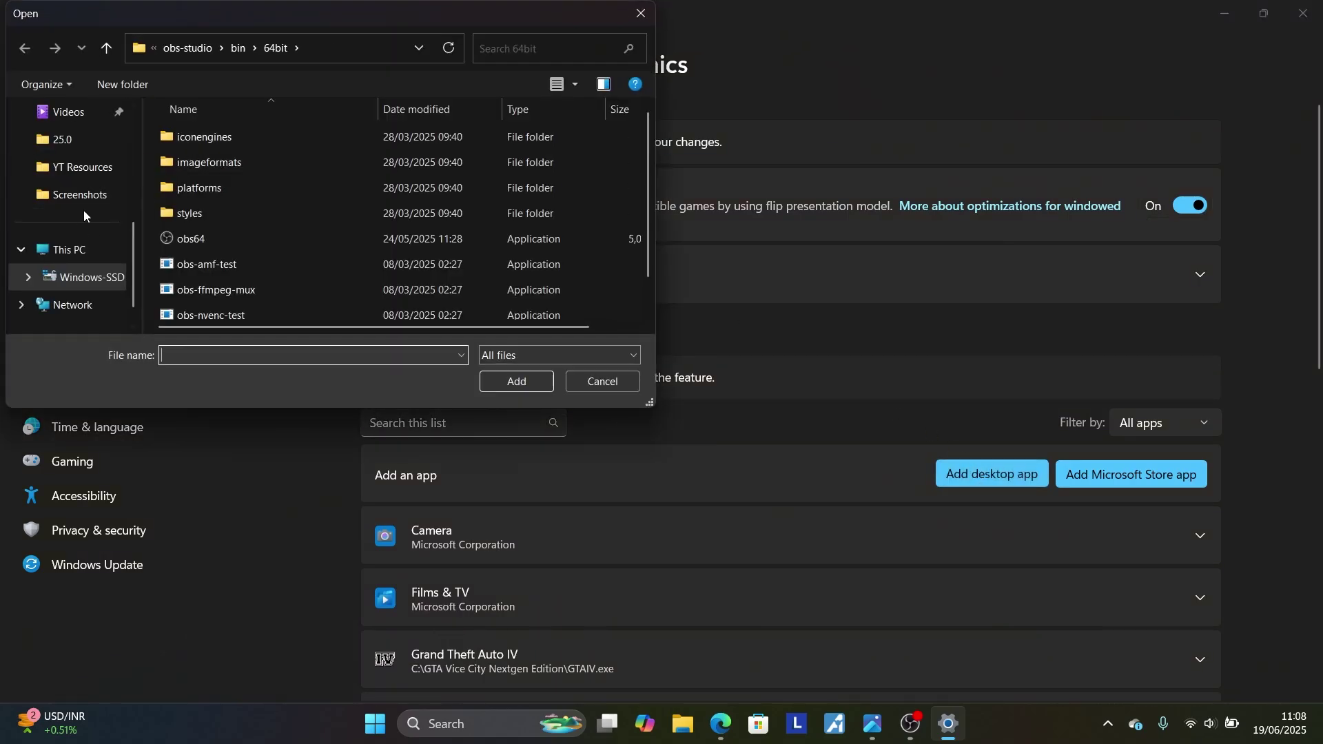
pyautogui.scroll(3, 95, 243)
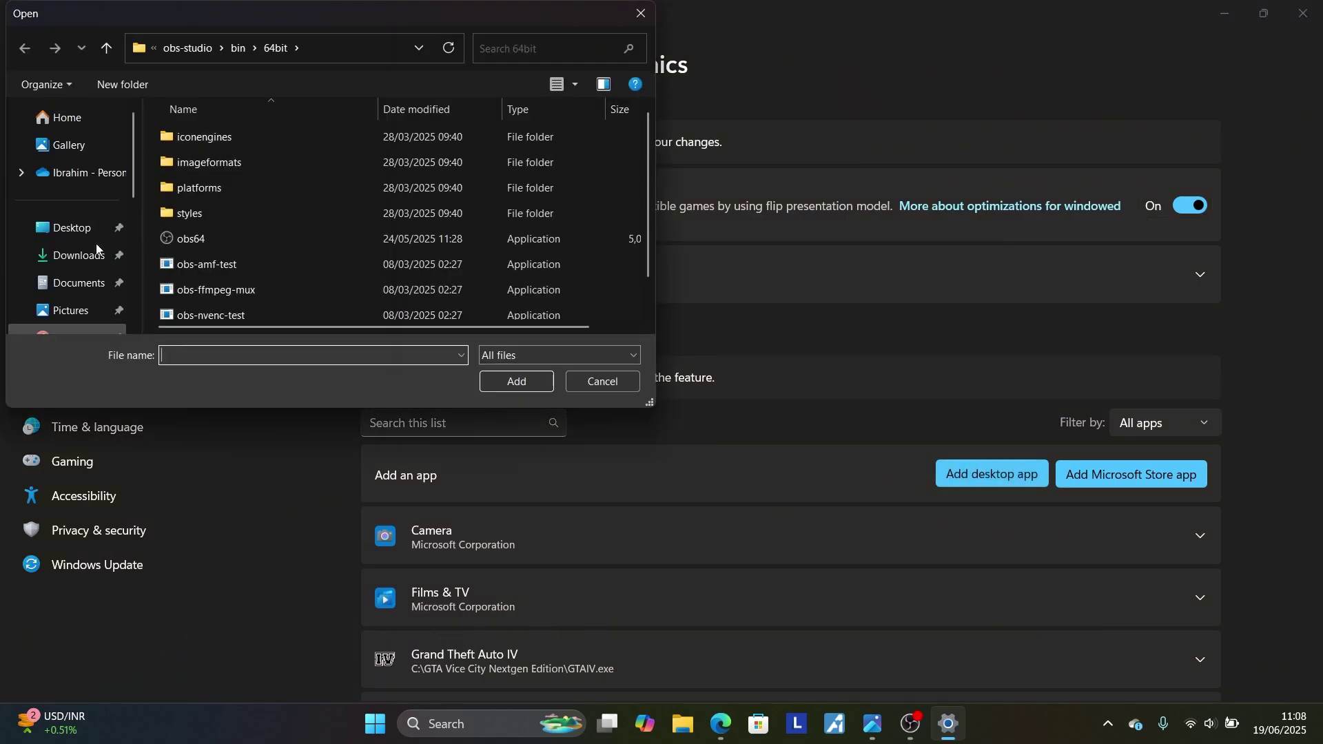
pyautogui.scroll(-3, 97, 248)
pyautogui.click(98, 249)
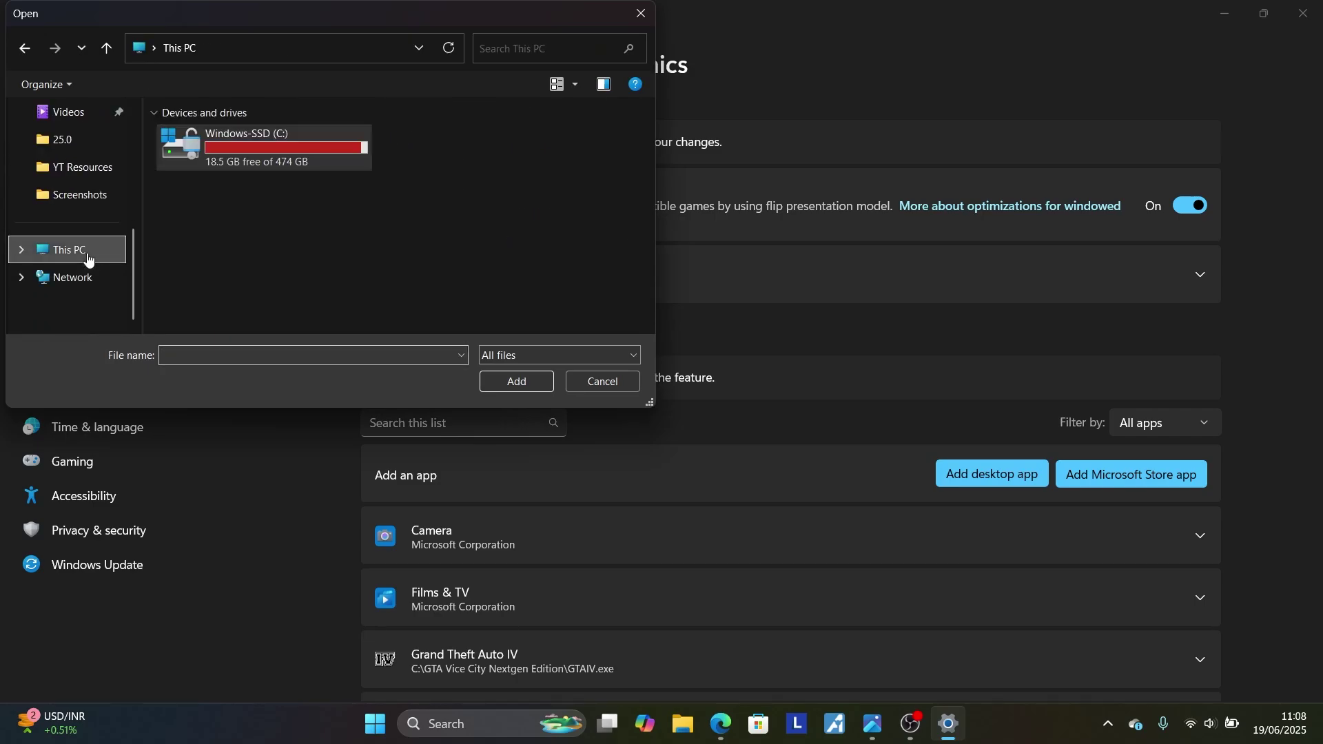
pyautogui.doubleClick(280, 154)
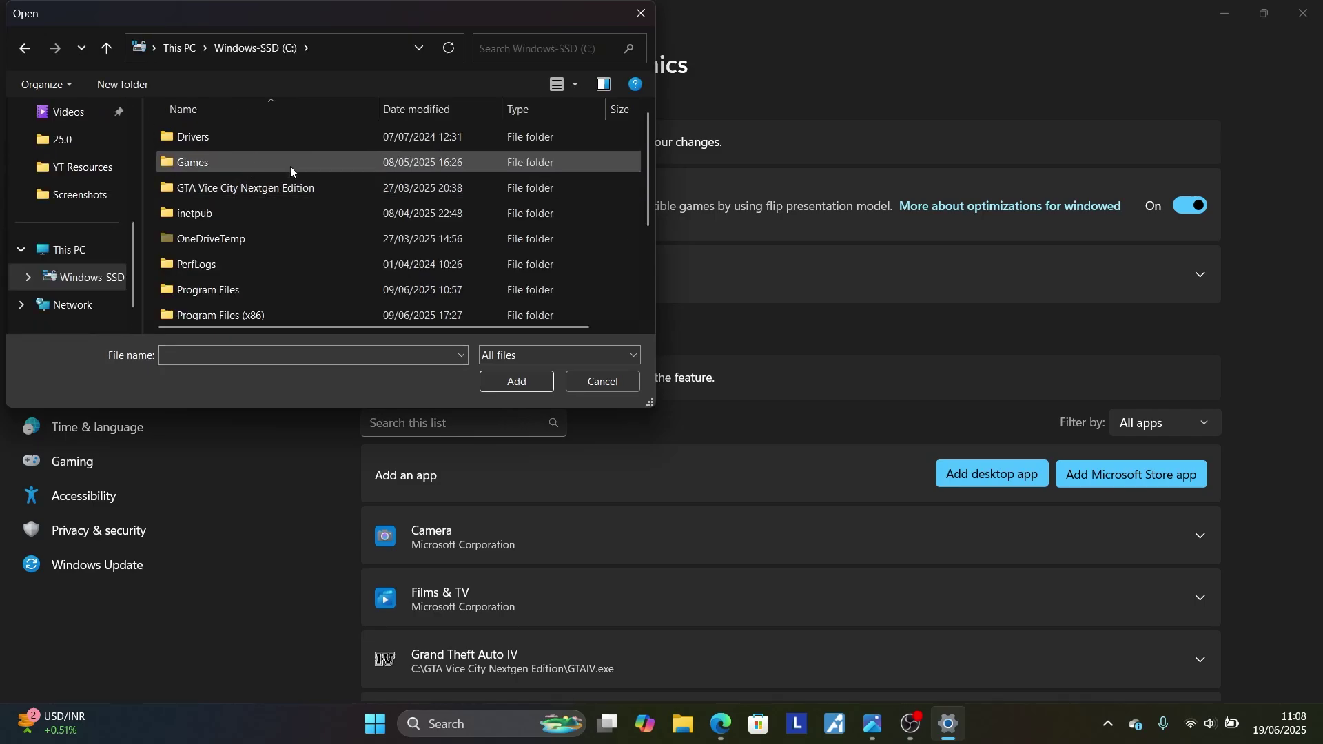
pyautogui.doubleClick(234, 161)
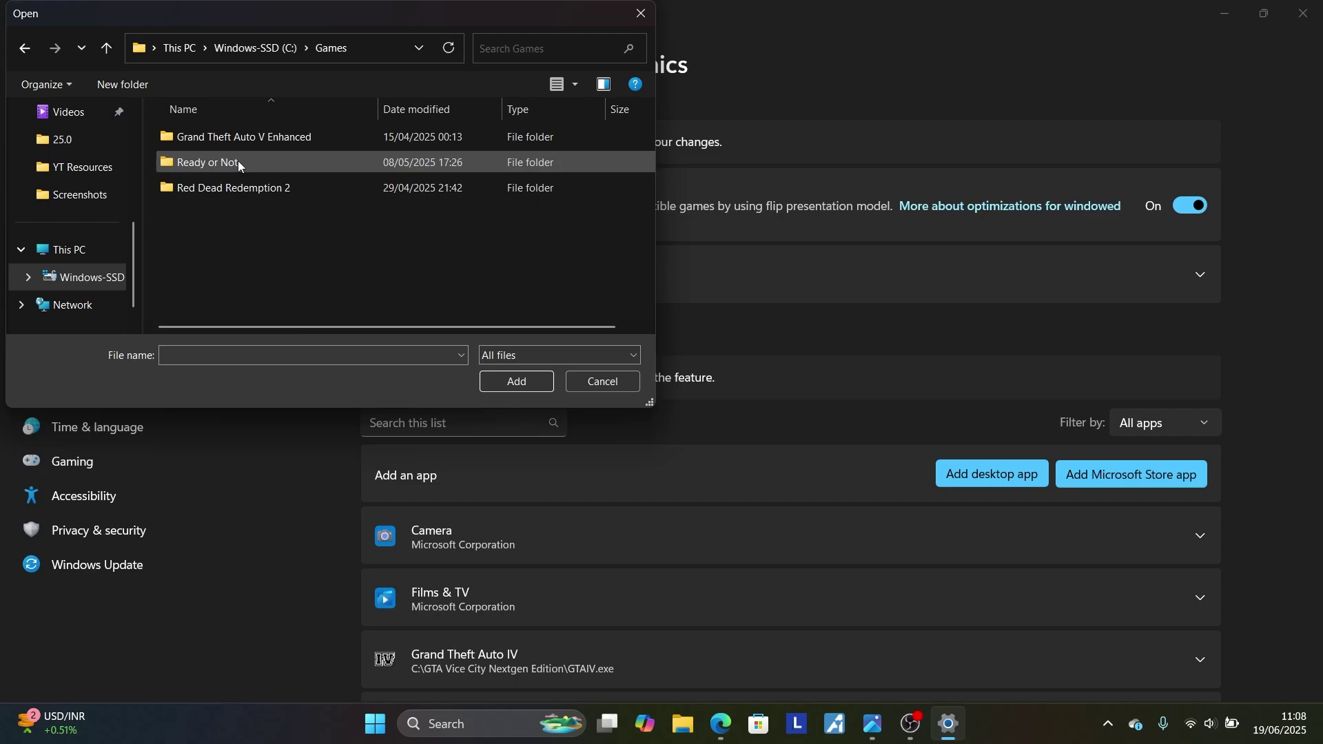
pyautogui.doubleClick(251, 193)
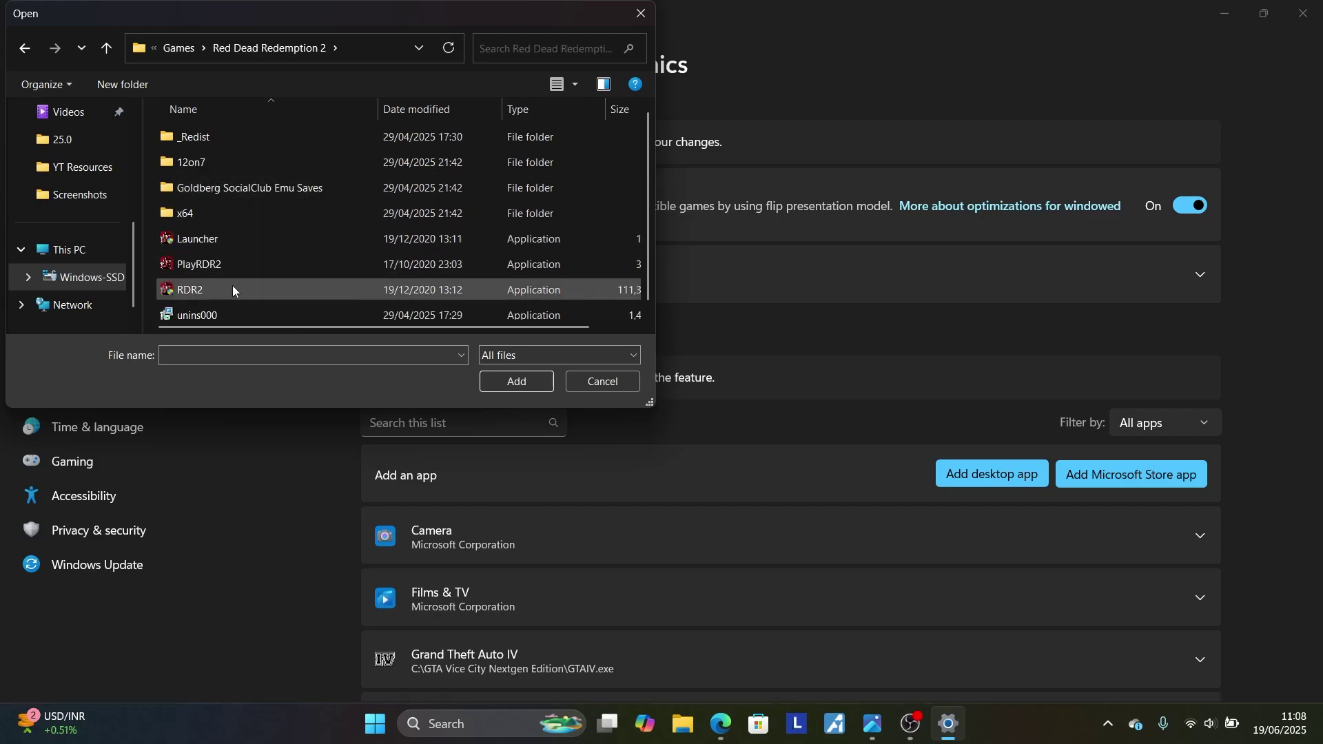
pyautogui.click(641, 13)
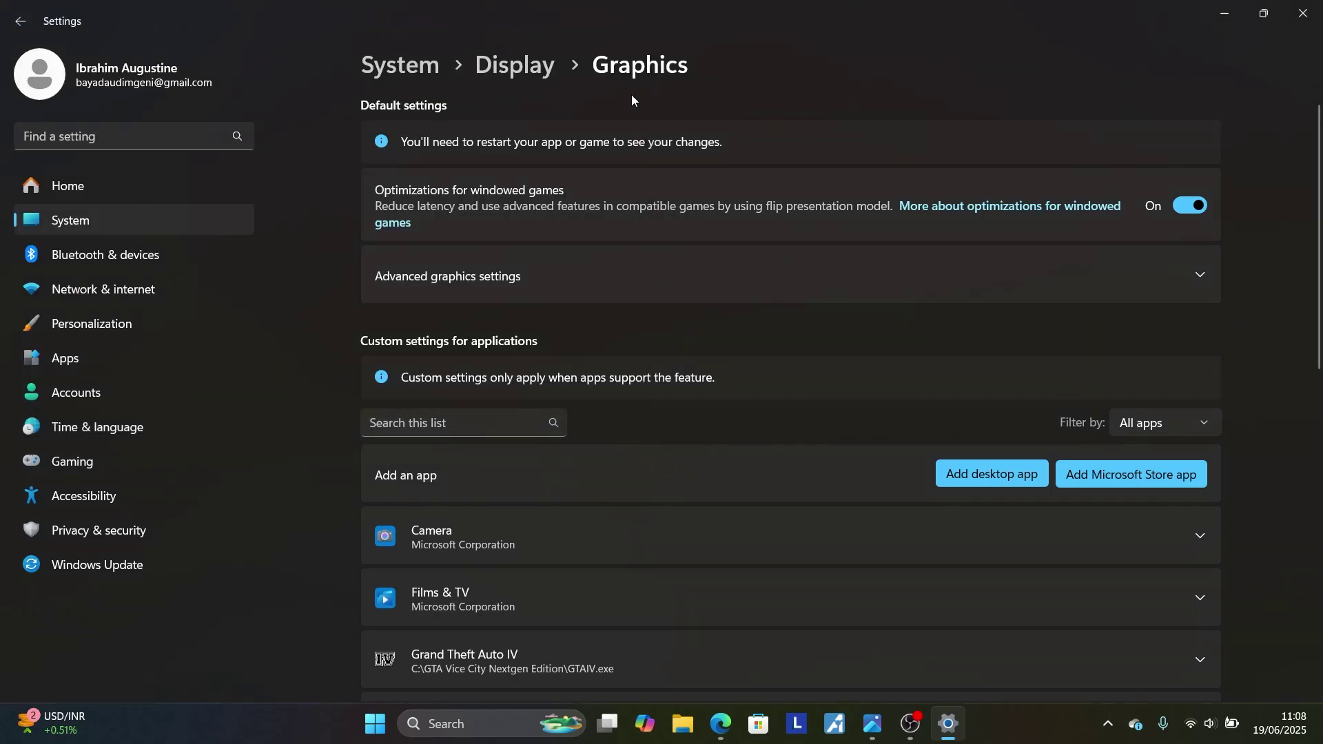
# Step: Keep Red Dead Redemption 2's GPU preference at Let Windows decide (High performance), then close Settings
pyautogui.scroll(-2, 699, 392)
pyautogui.scroll(-7, 700, 390)
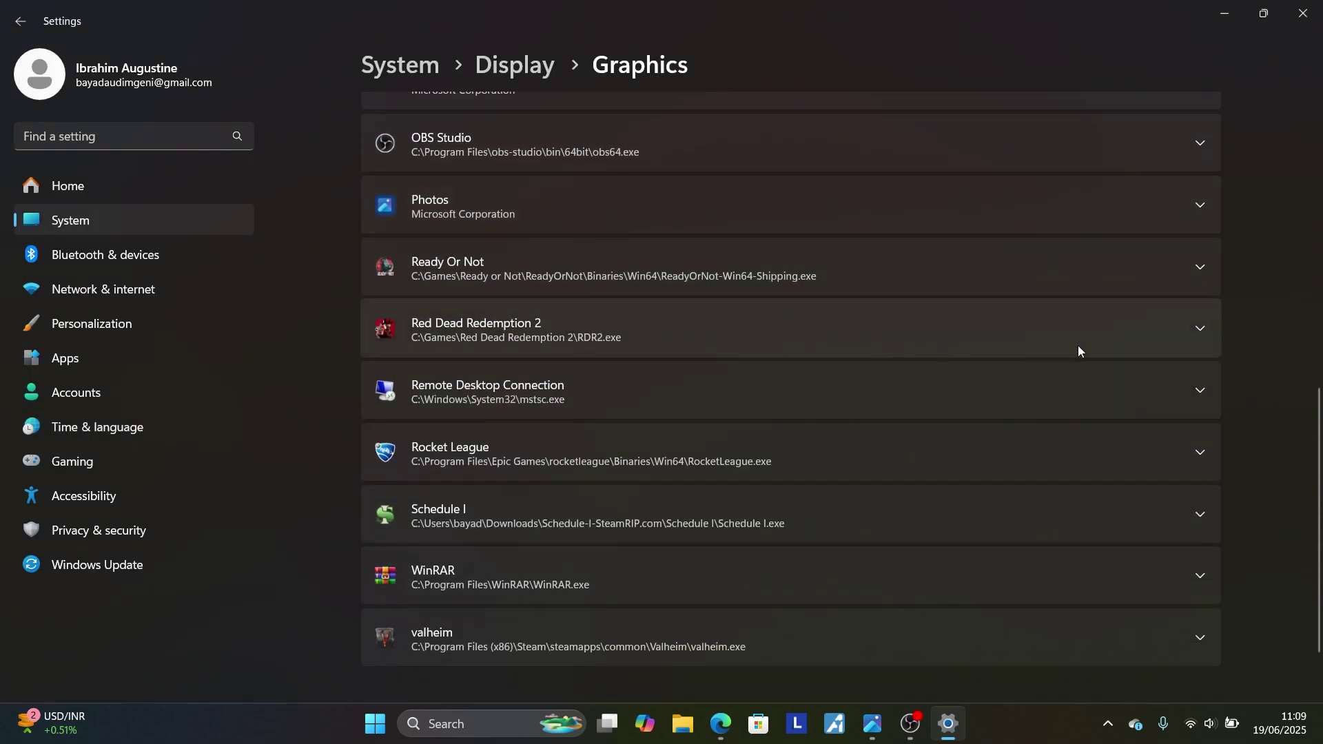
pyautogui.click(1201, 328)
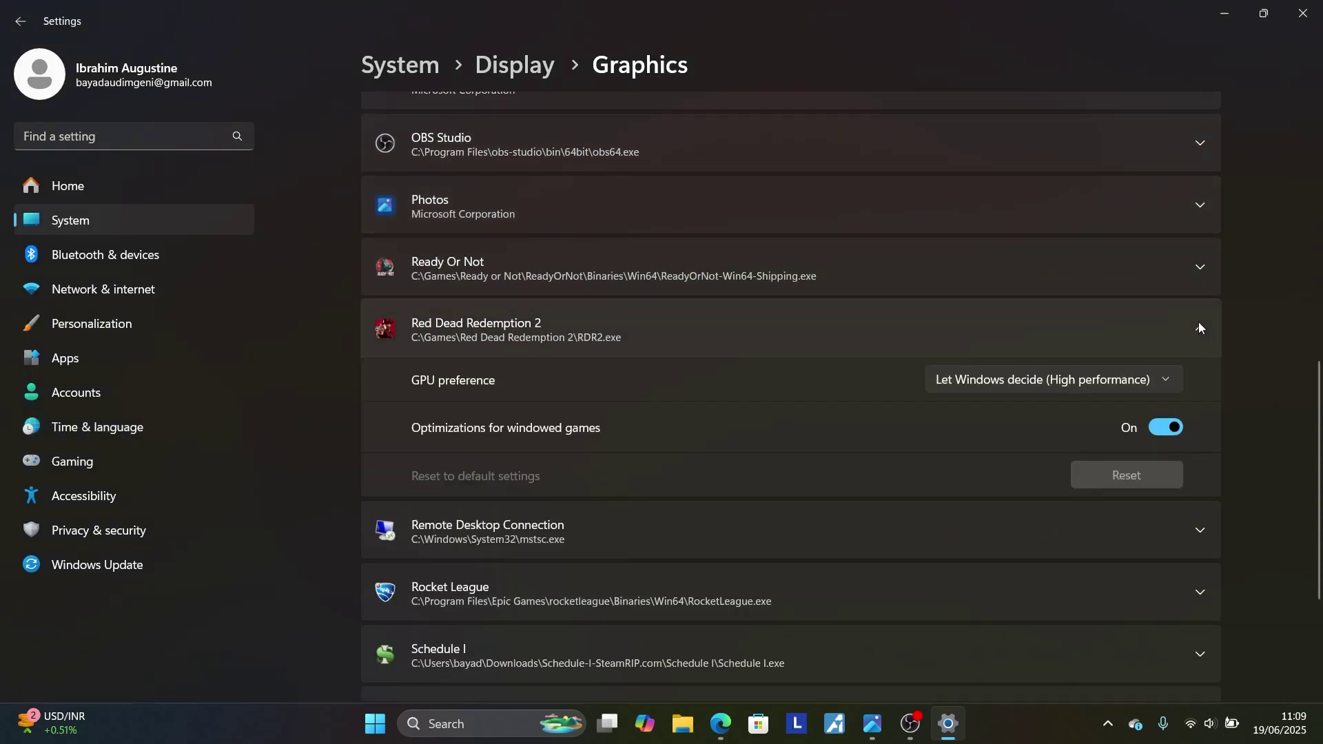
pyautogui.click(1099, 382)
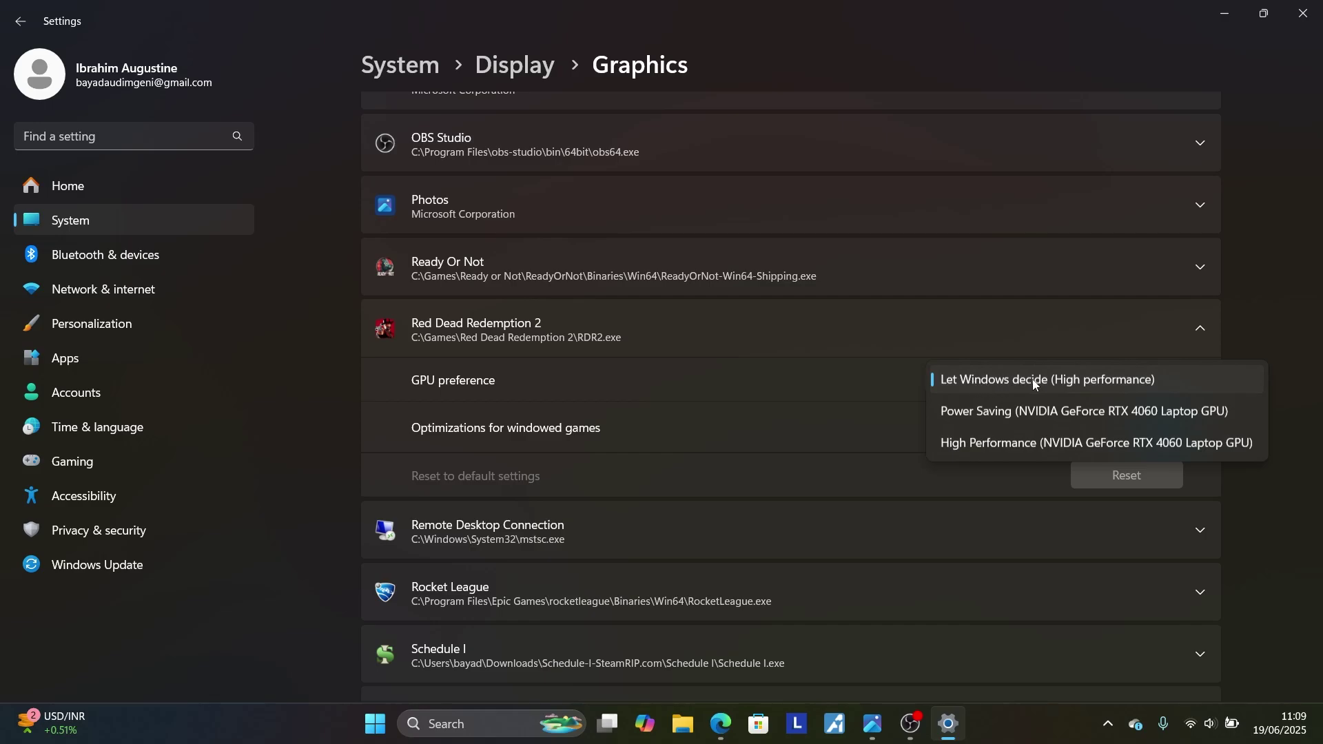
pyautogui.click(972, 381)
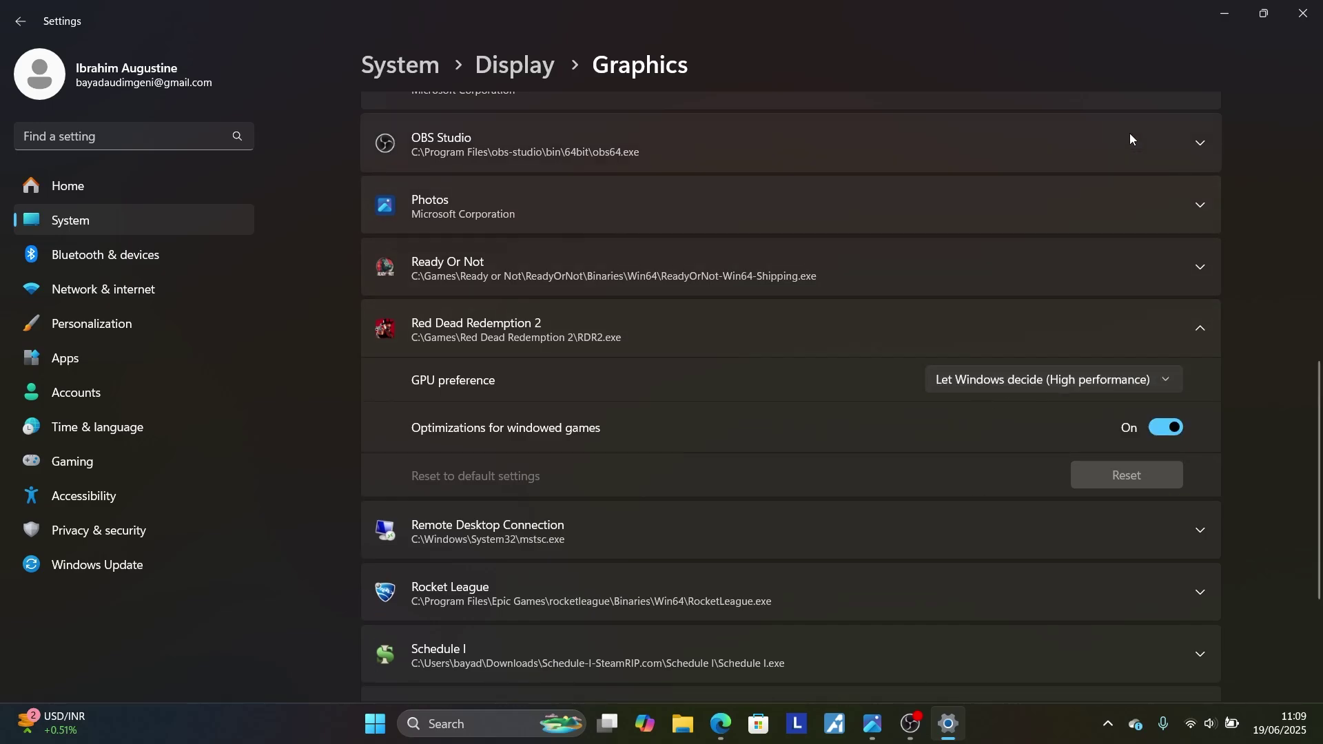
pyautogui.click(1302, 14)
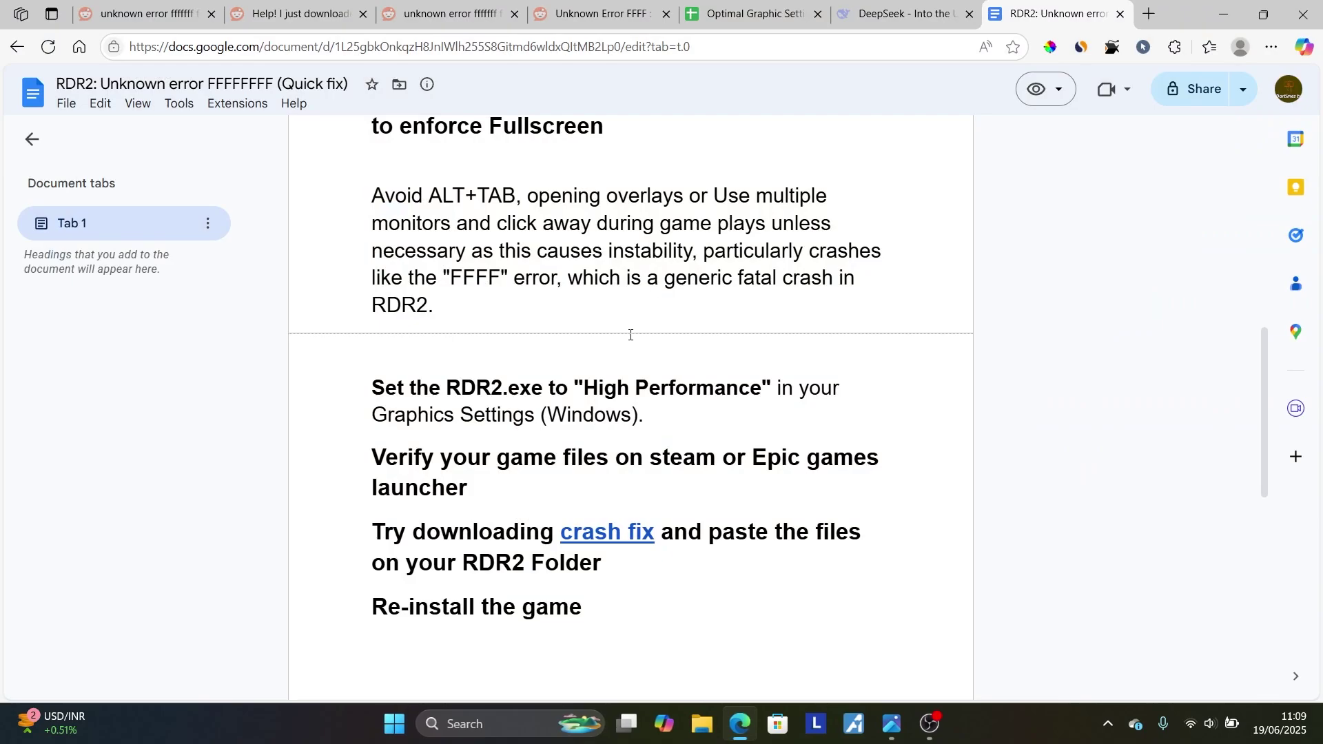
# Step: Open the guide's crash fix download link in a new tab, then return to the doc and minimize Edge
pyautogui.scroll(-1, 620, 333)
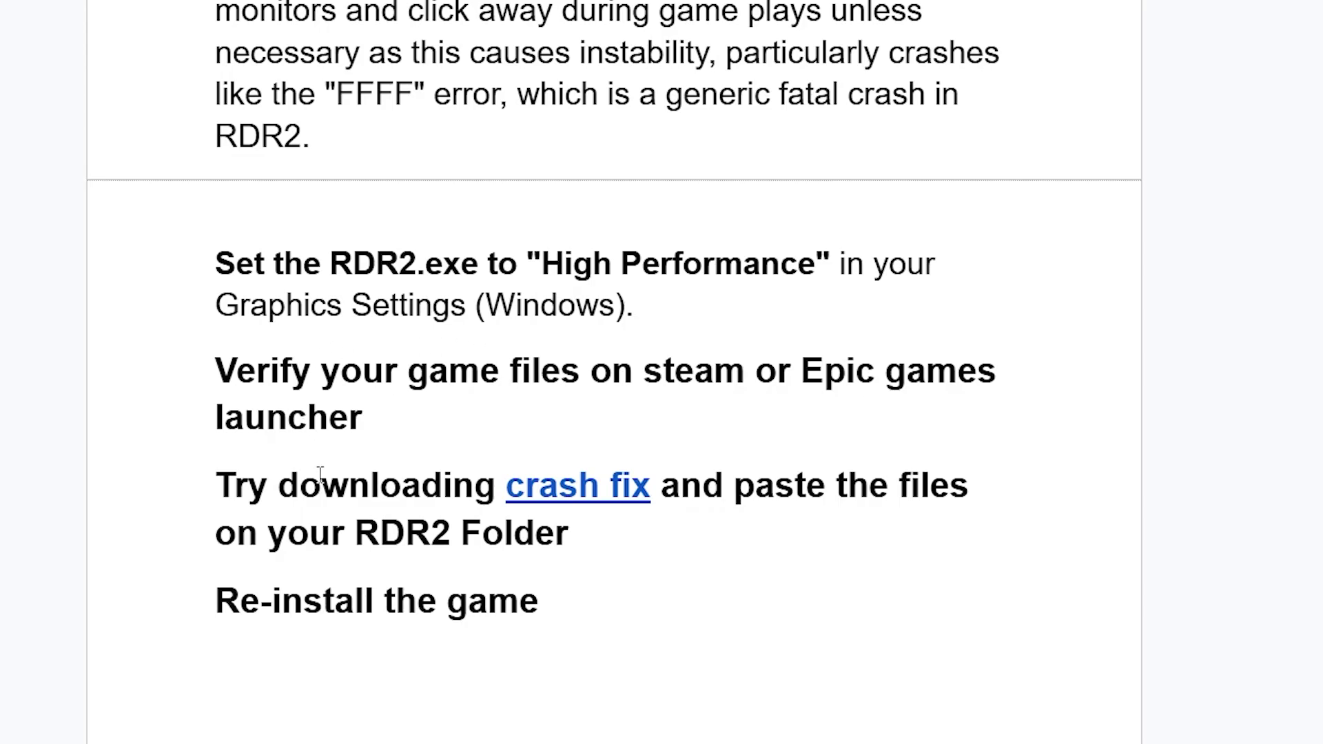
pyautogui.moveTo(572, 489)
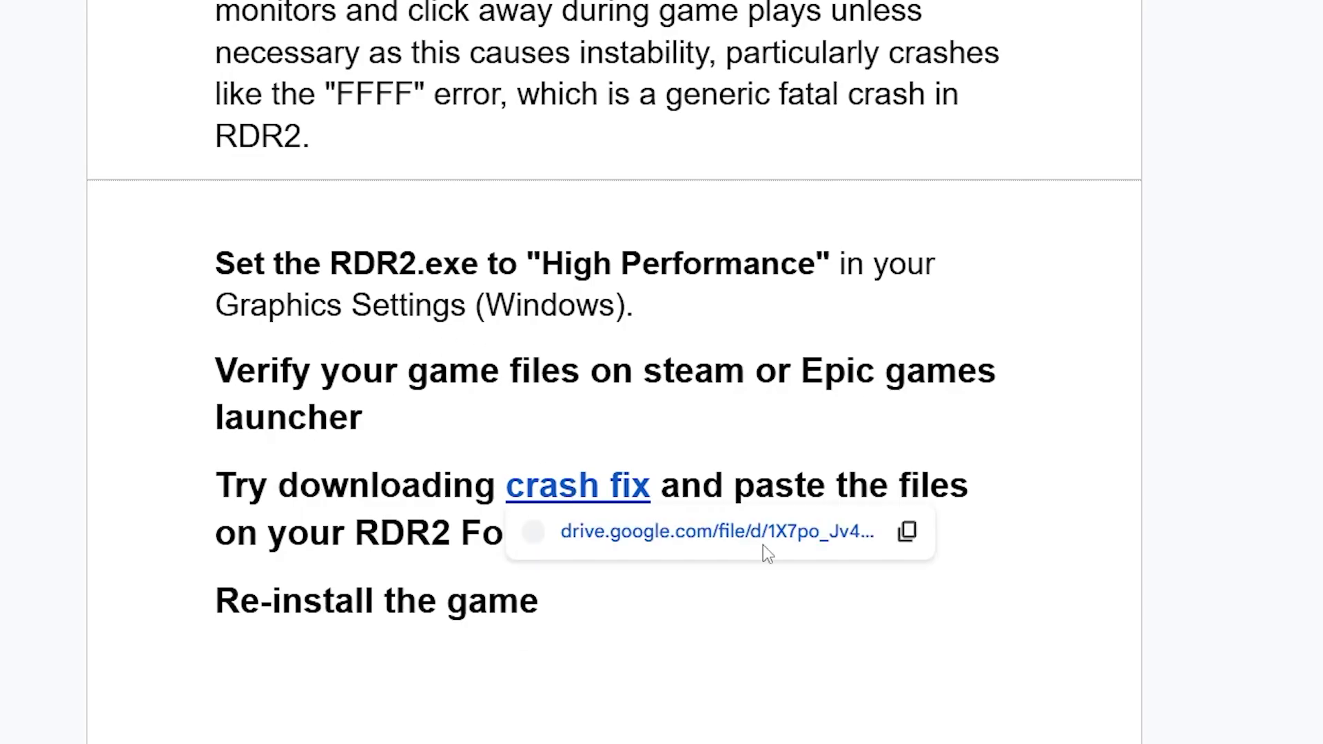
pyautogui.rightClick(747, 536)
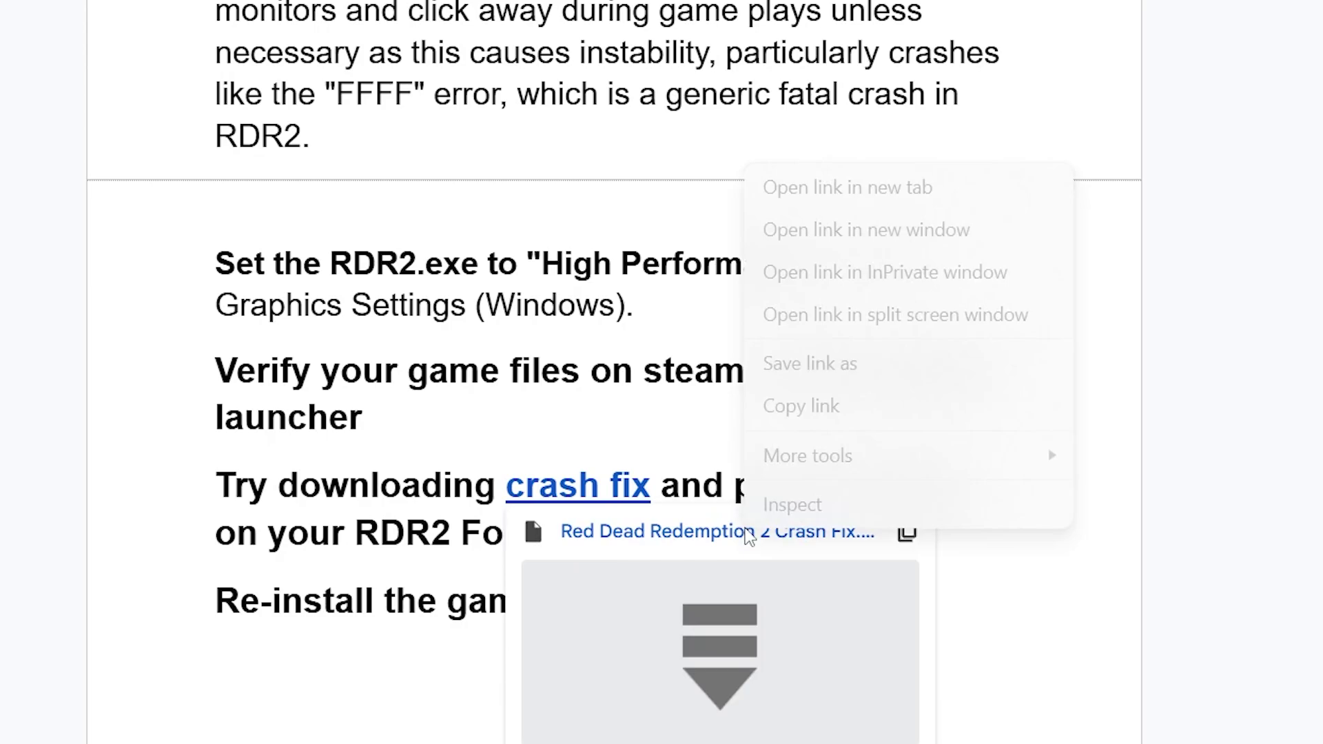
pyautogui.click(845, 193)
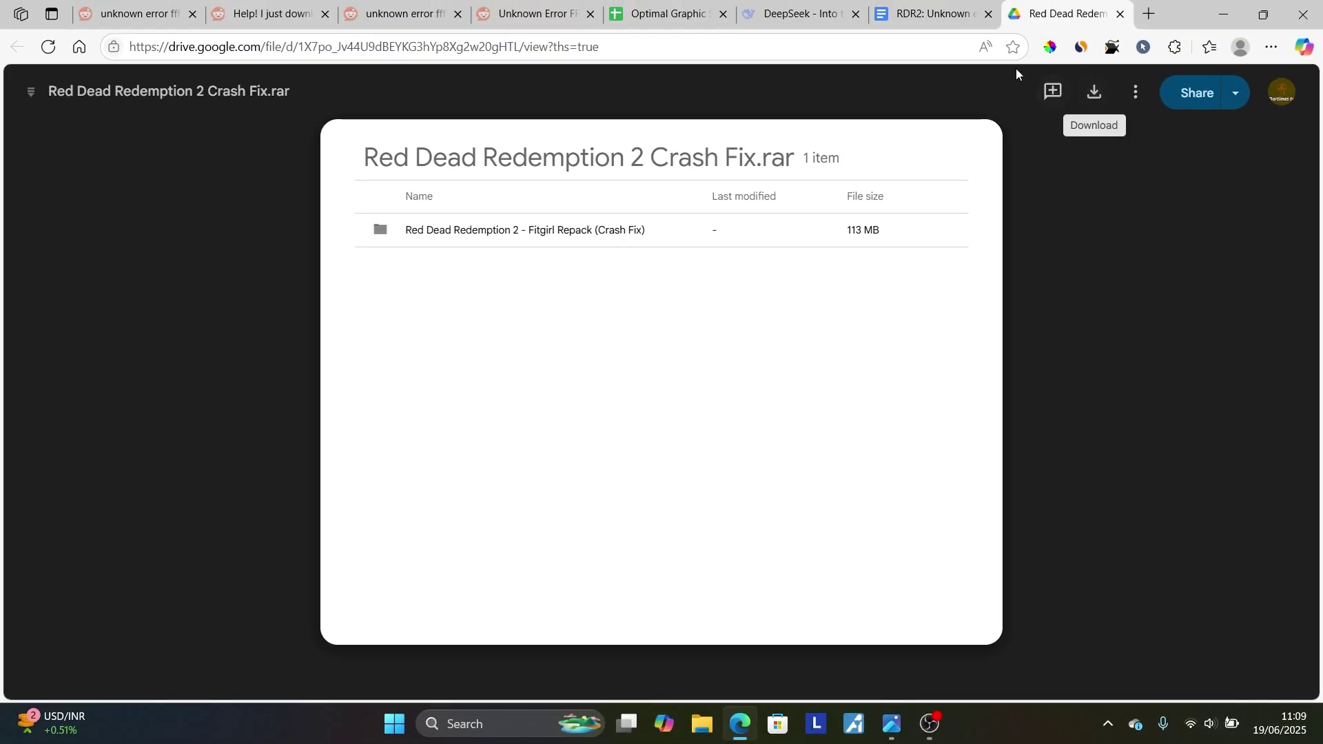
pyautogui.click(953, 5)
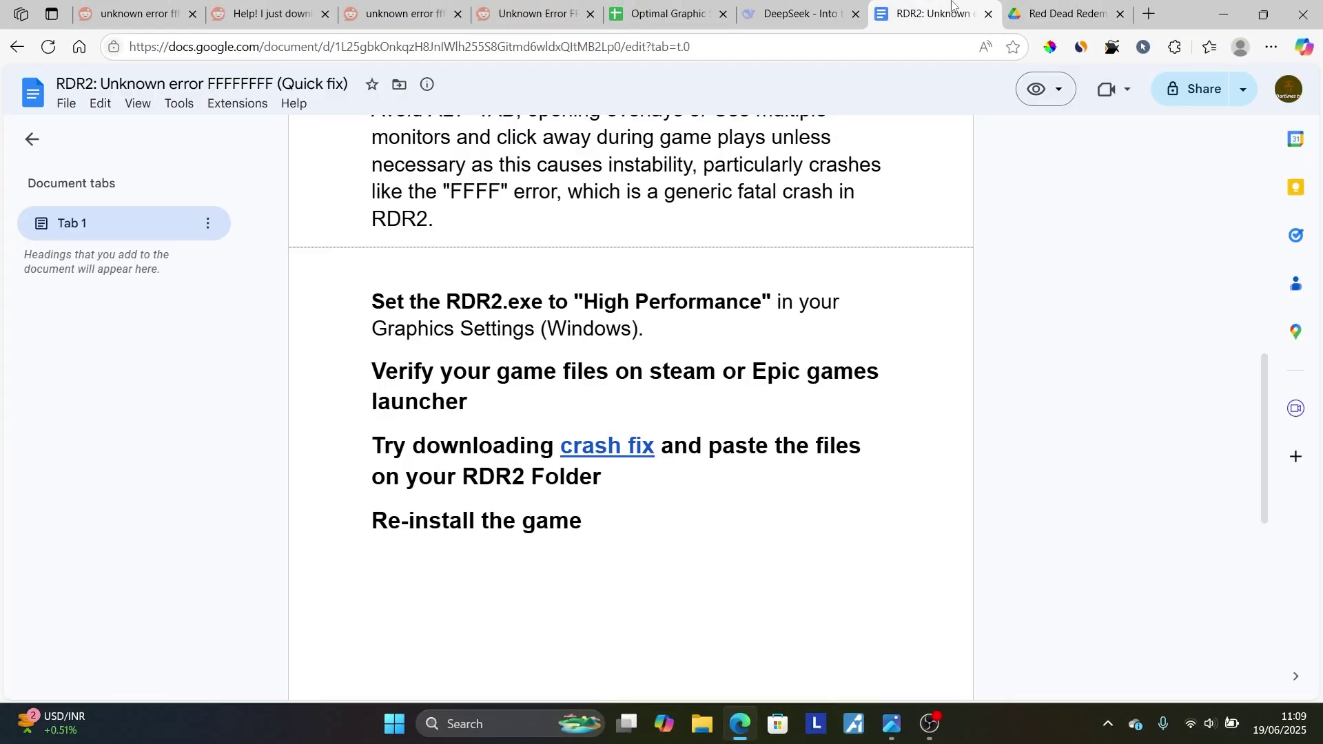
pyautogui.click(1224, 15)
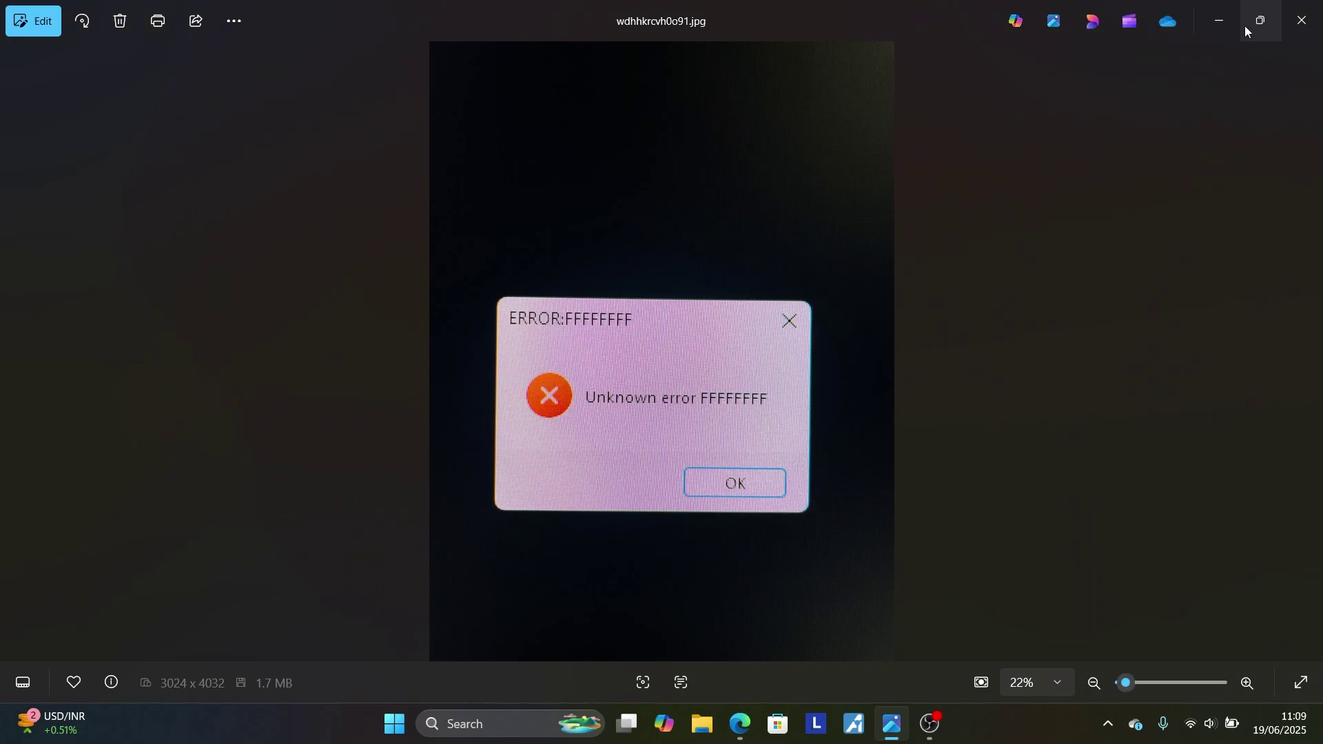
# Step: In File Explorer, go to Downloads > Crash Fix > Fitgirl Repack > Red Dead Redemption 2
pyautogui.click(1220, 25)
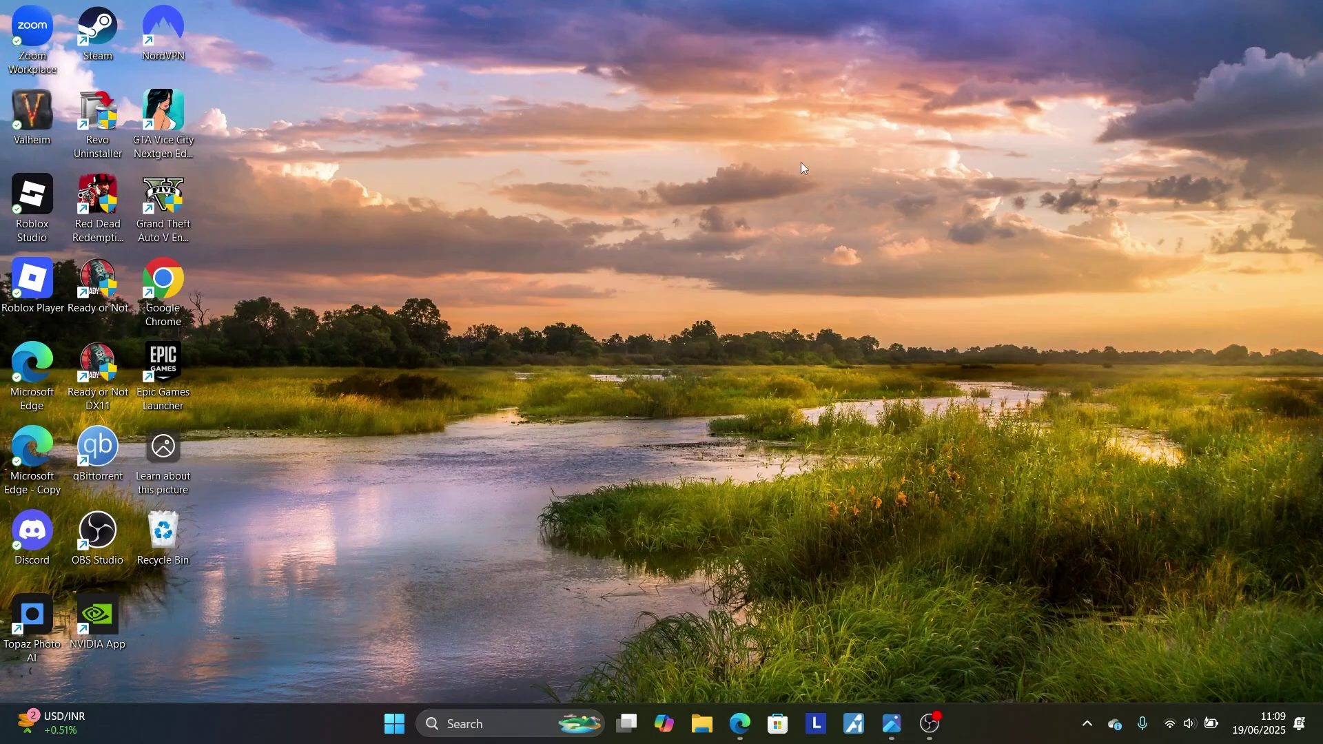
pyautogui.press('super+e')
pyautogui.click(76, 273)
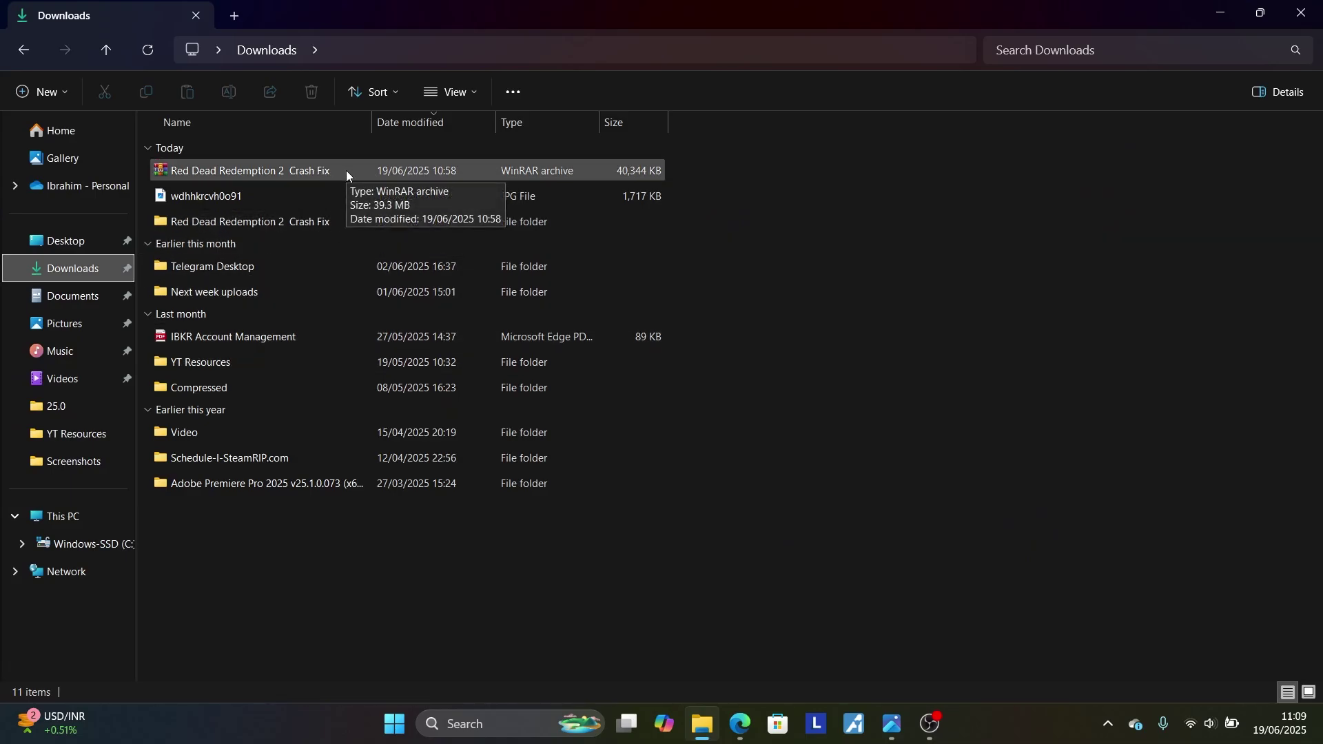
pyautogui.click(313, 221)
pyautogui.doubleClick(312, 220)
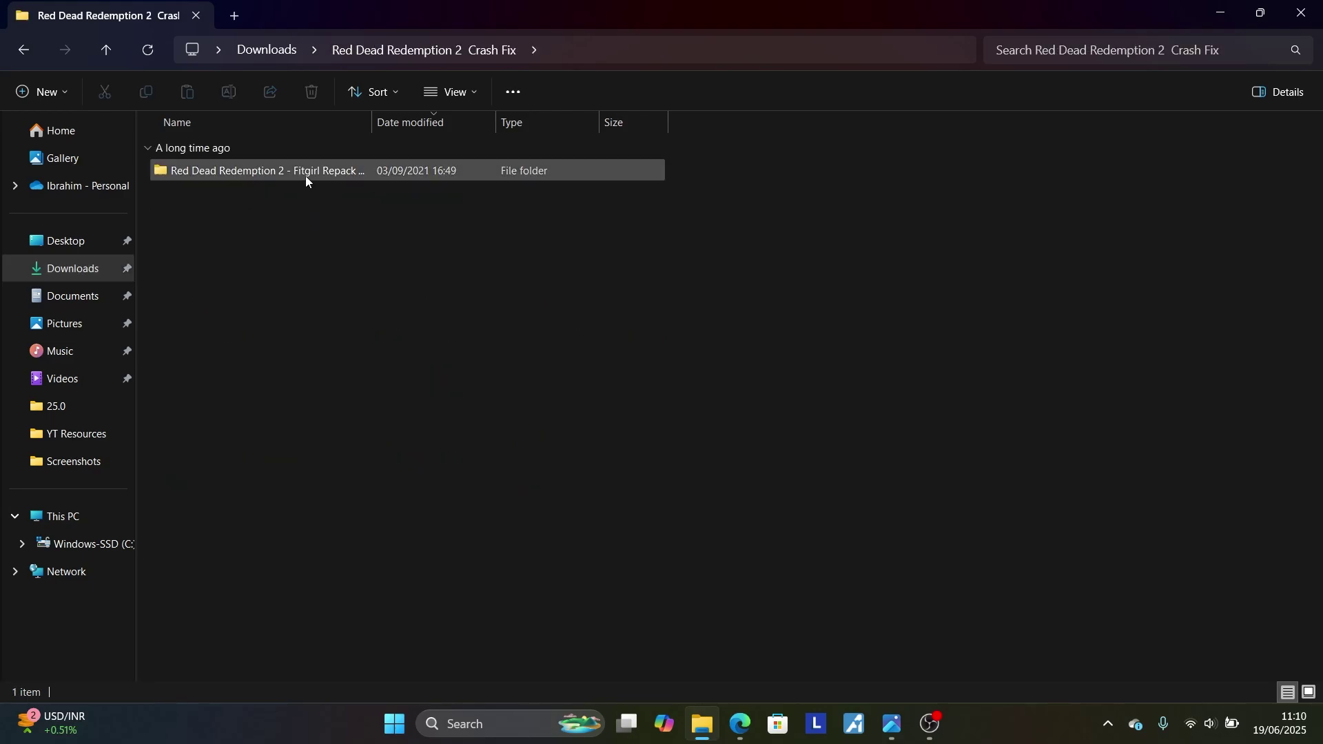
pyautogui.doubleClick(305, 175)
pyautogui.doubleClick(296, 181)
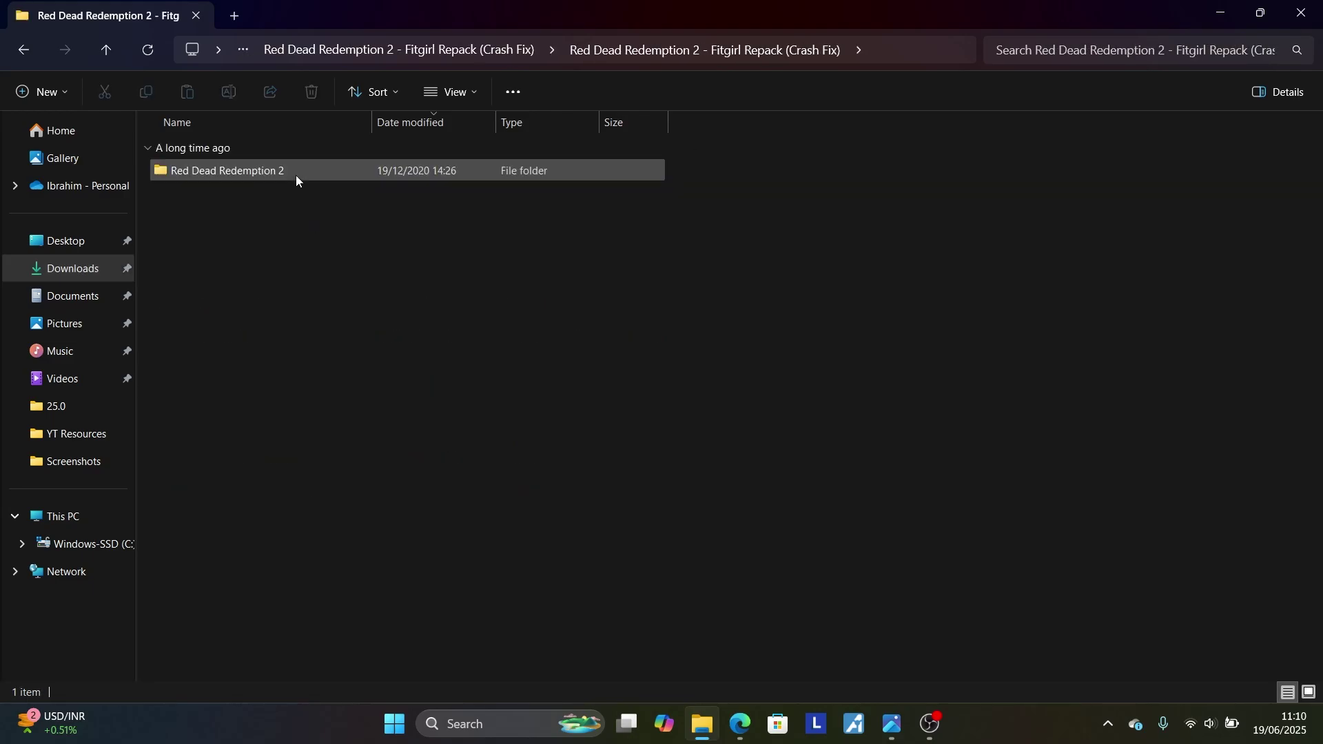
pyautogui.doubleClick(295, 177)
# Step: Select and copy the seven crash-fix files in that folder
pyautogui.moveTo(299, 448); pyautogui.dragTo(275, 175)
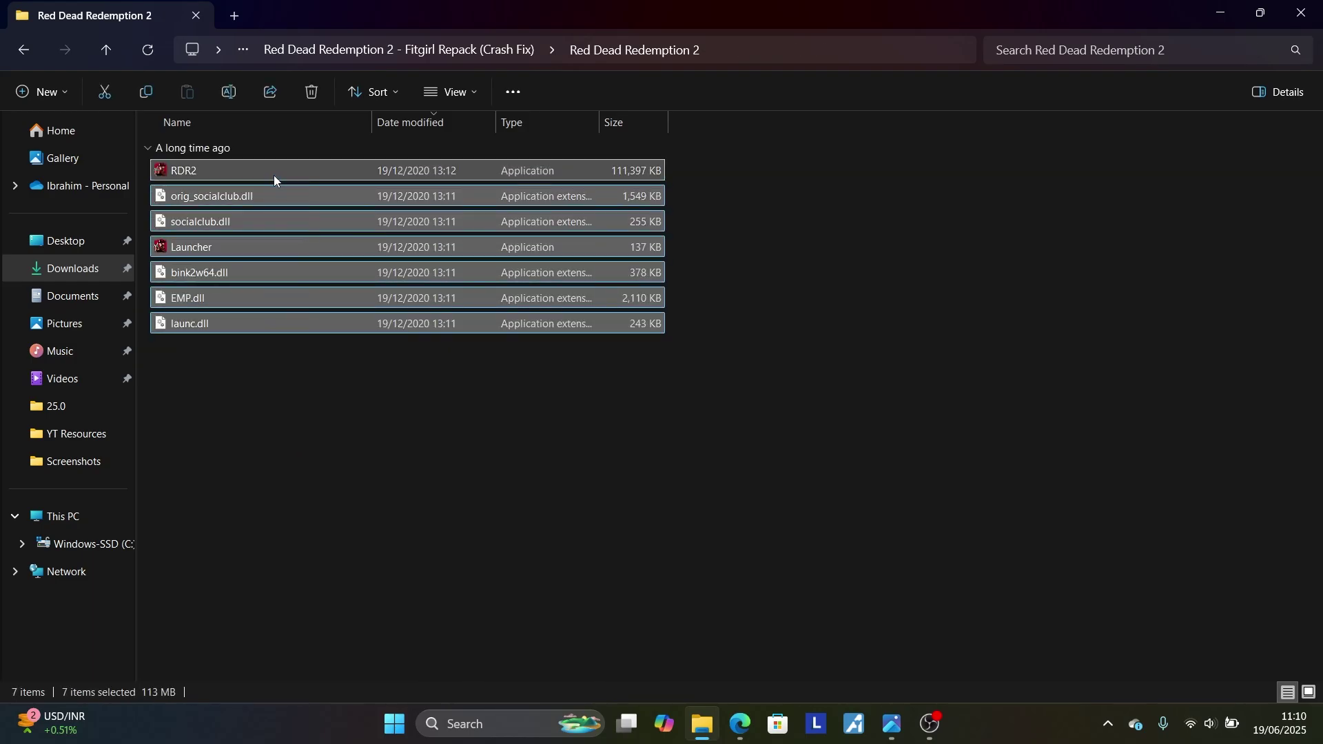
pyautogui.rightClick(274, 175)
pyautogui.click(358, 218)
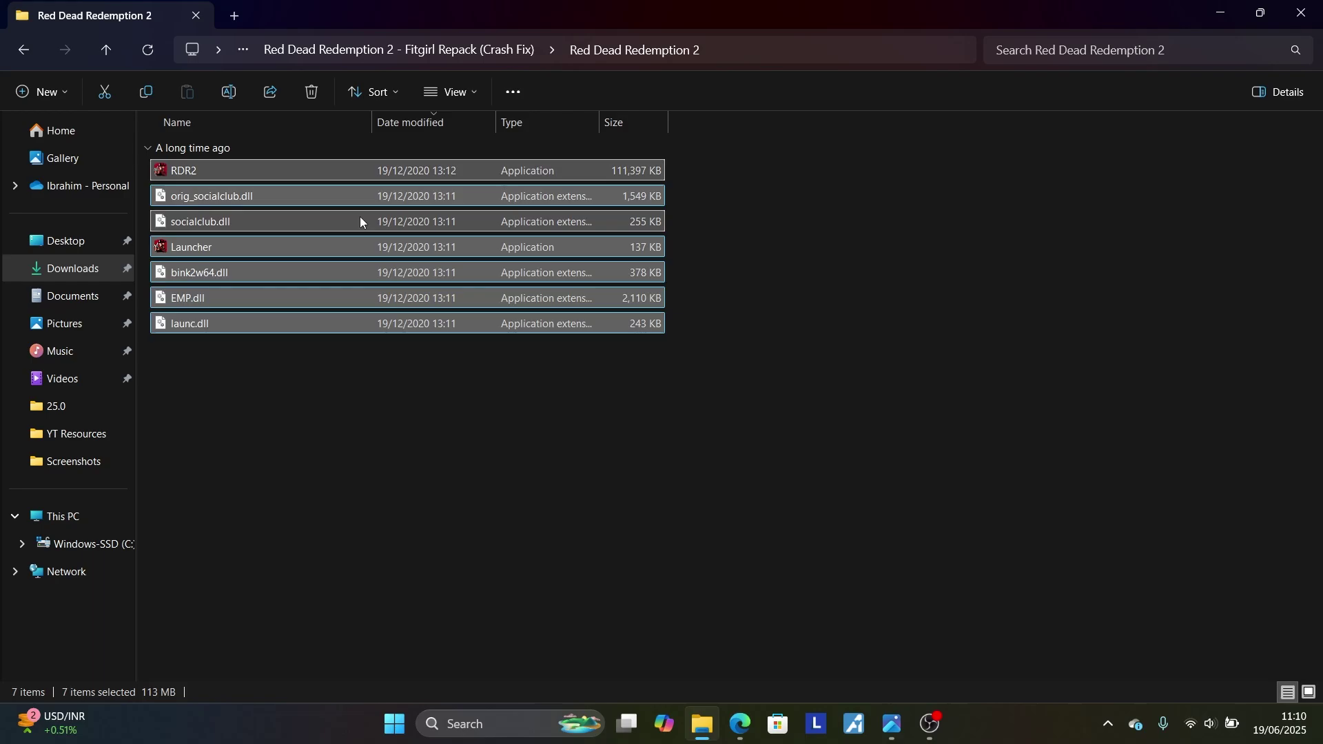
# Step: Navigate to the C:\Games\Red Dead Redemption 2 game folder
pyautogui.click(81, 525)
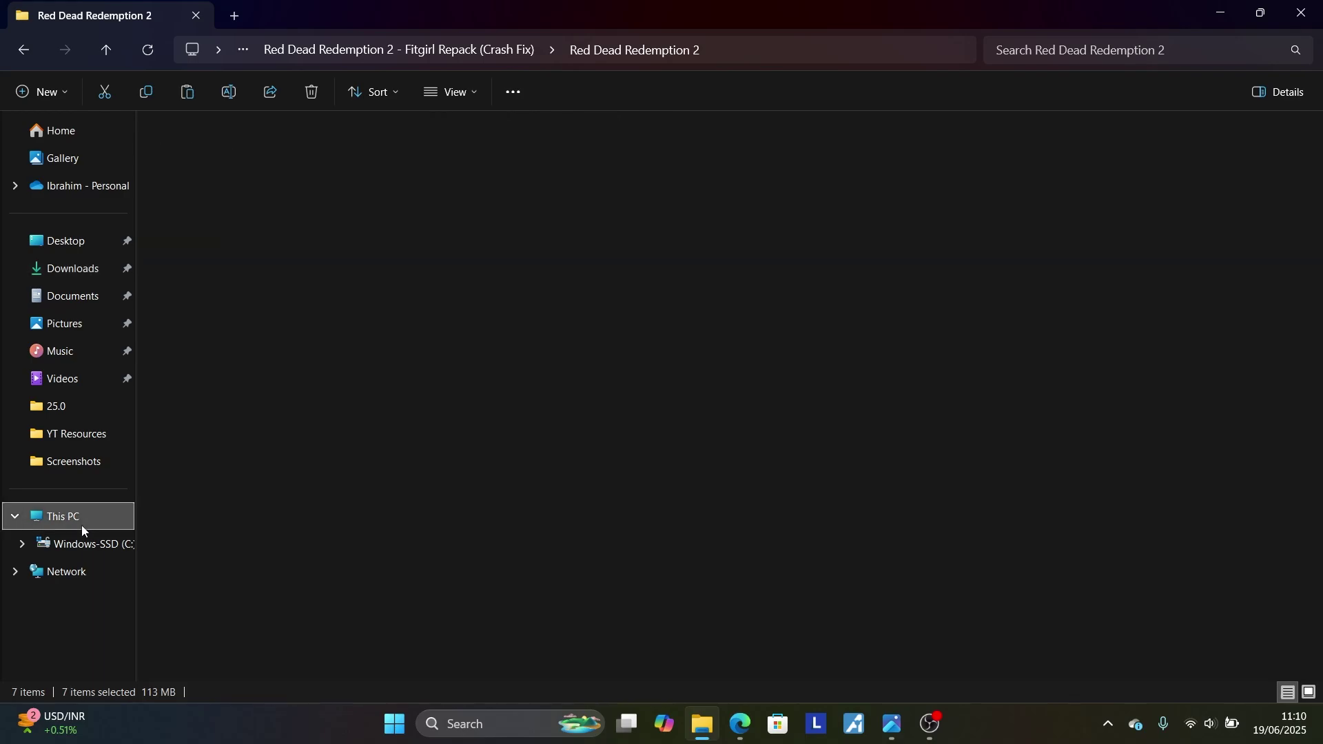
pyautogui.click(254, 167)
pyautogui.doubleClick(254, 167)
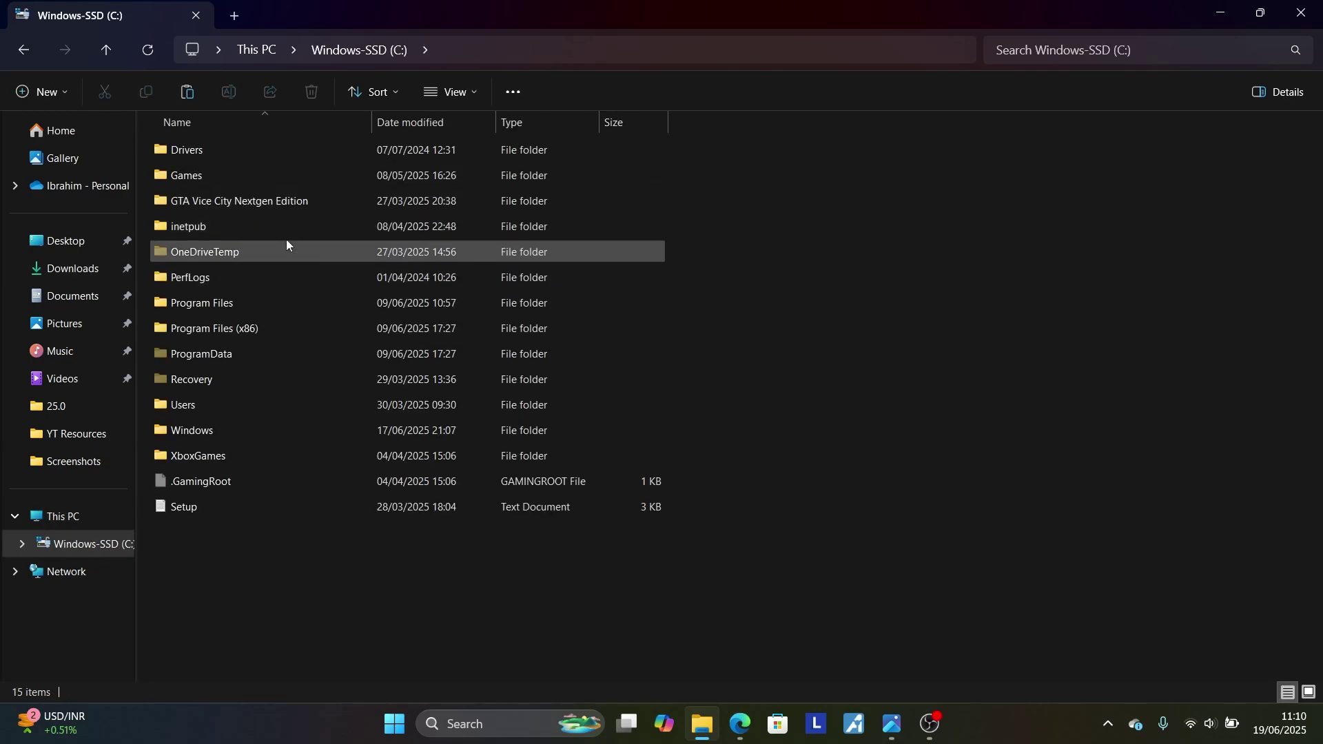
pyautogui.doubleClick(268, 177)
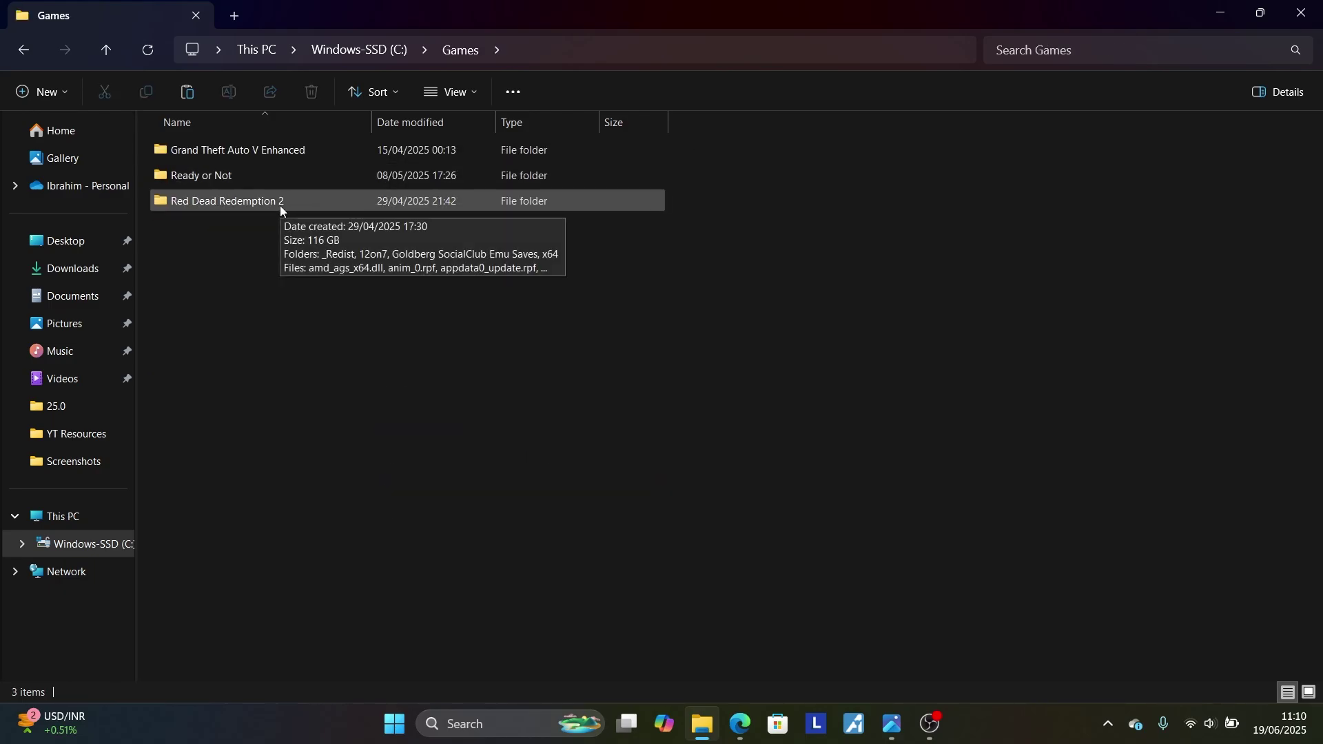
pyautogui.doubleClick(280, 206)
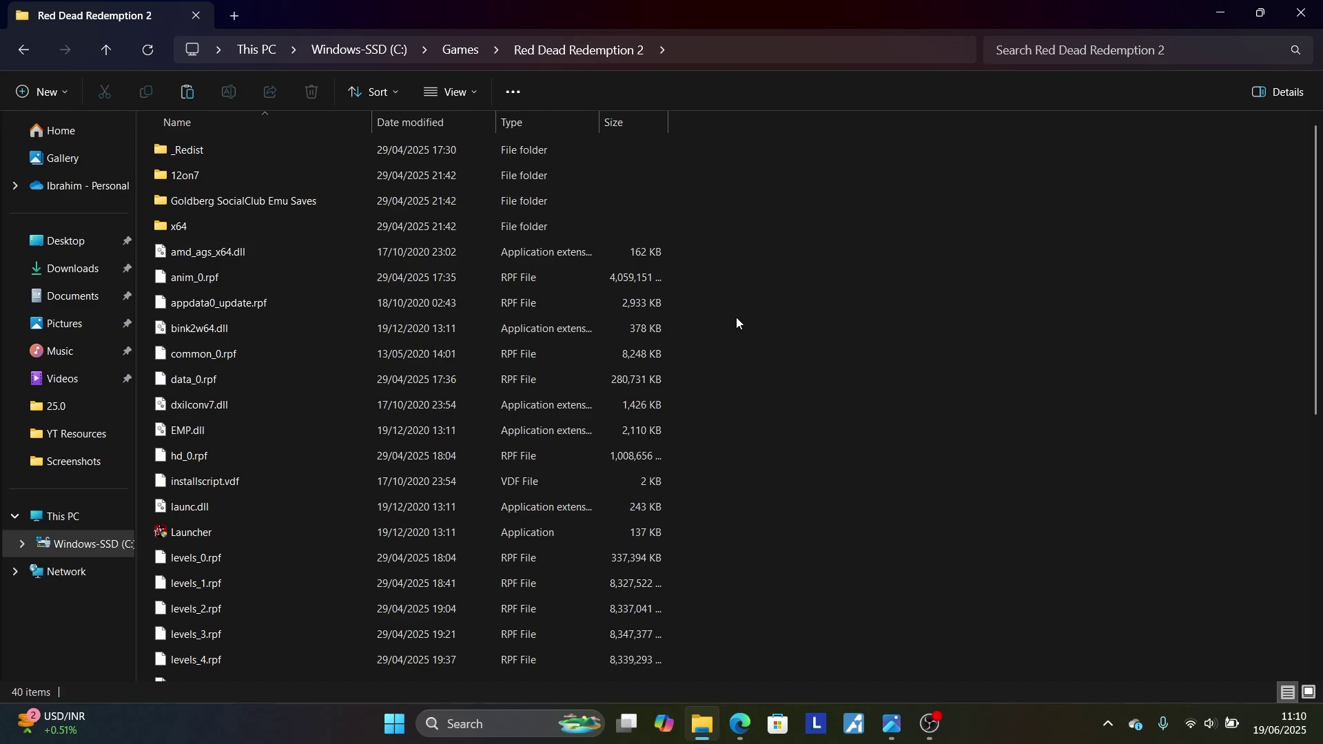
# Step: Paste the copied files there, then close the Replace or Skip prompt and confirm cancelling
pyautogui.hotkey('ctrl', 'v')
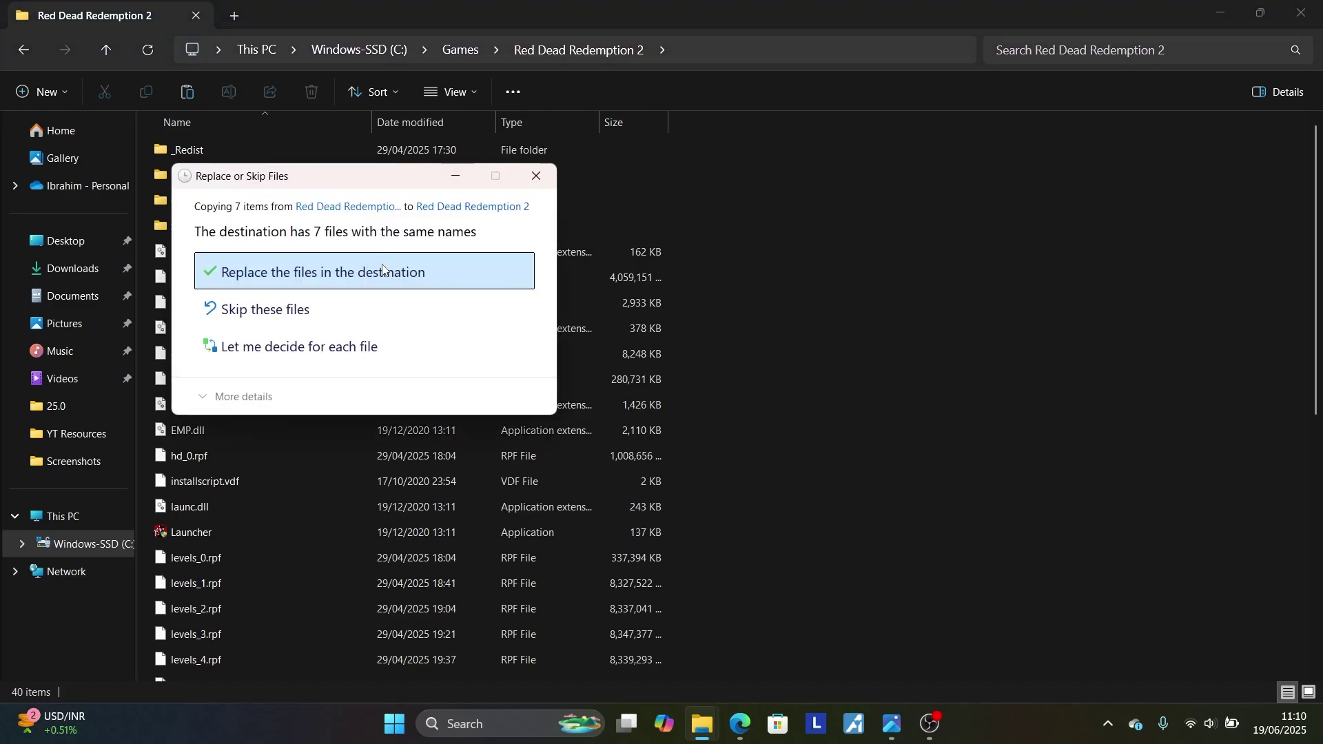
pyautogui.click(537, 176)
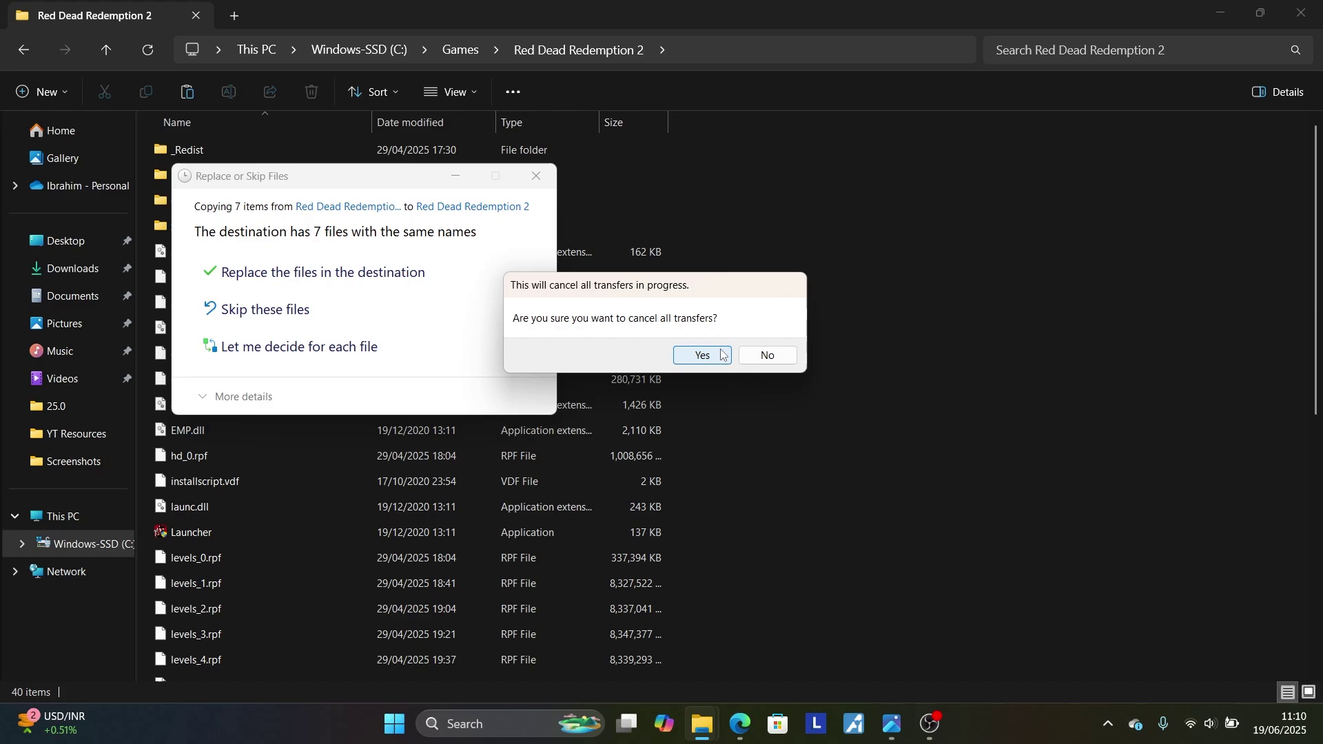
pyautogui.click(769, 356)
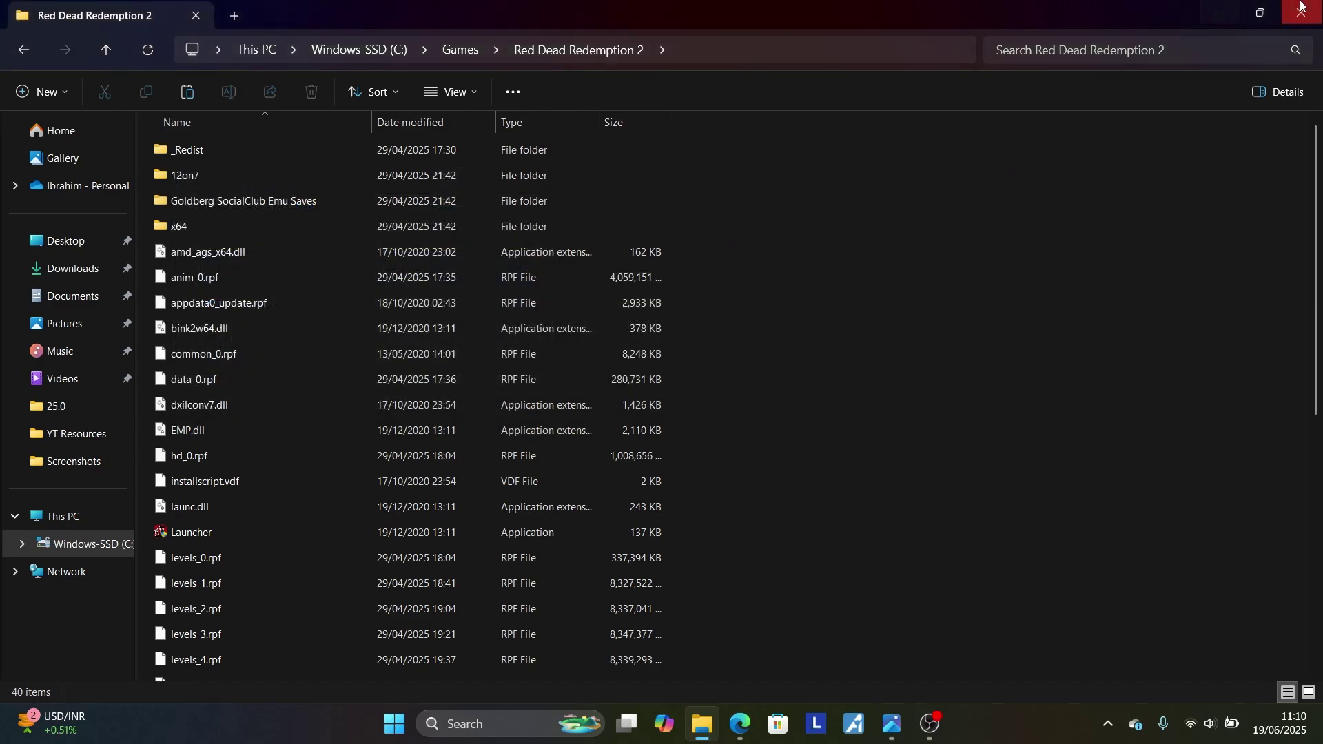
# Step: Close File Explorer and bring back the Edge window, scrolling the RDR2 crash-fix Google Doc to its top
pyautogui.click(1303, 13)
pyautogui.click(740, 724)
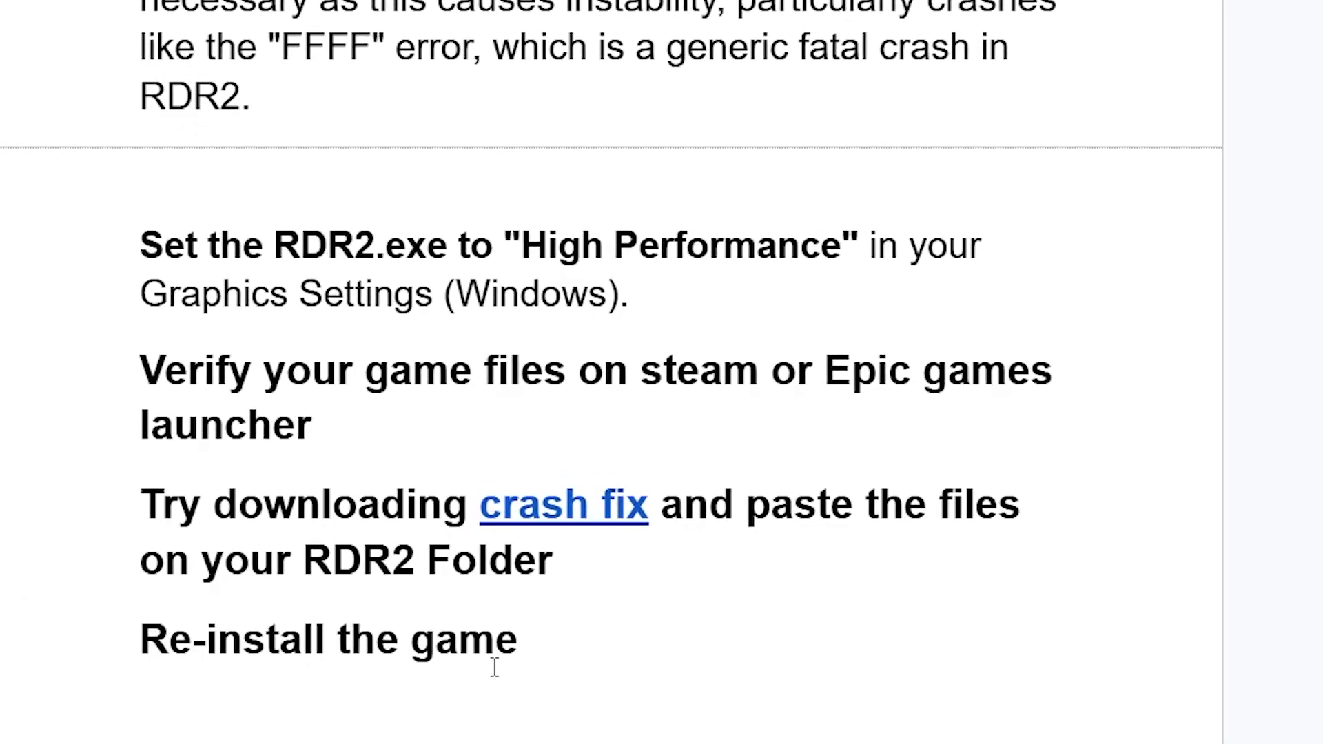
pyautogui.scroll(10, 493, 667)
pyautogui.scroll(2, 494, 666)
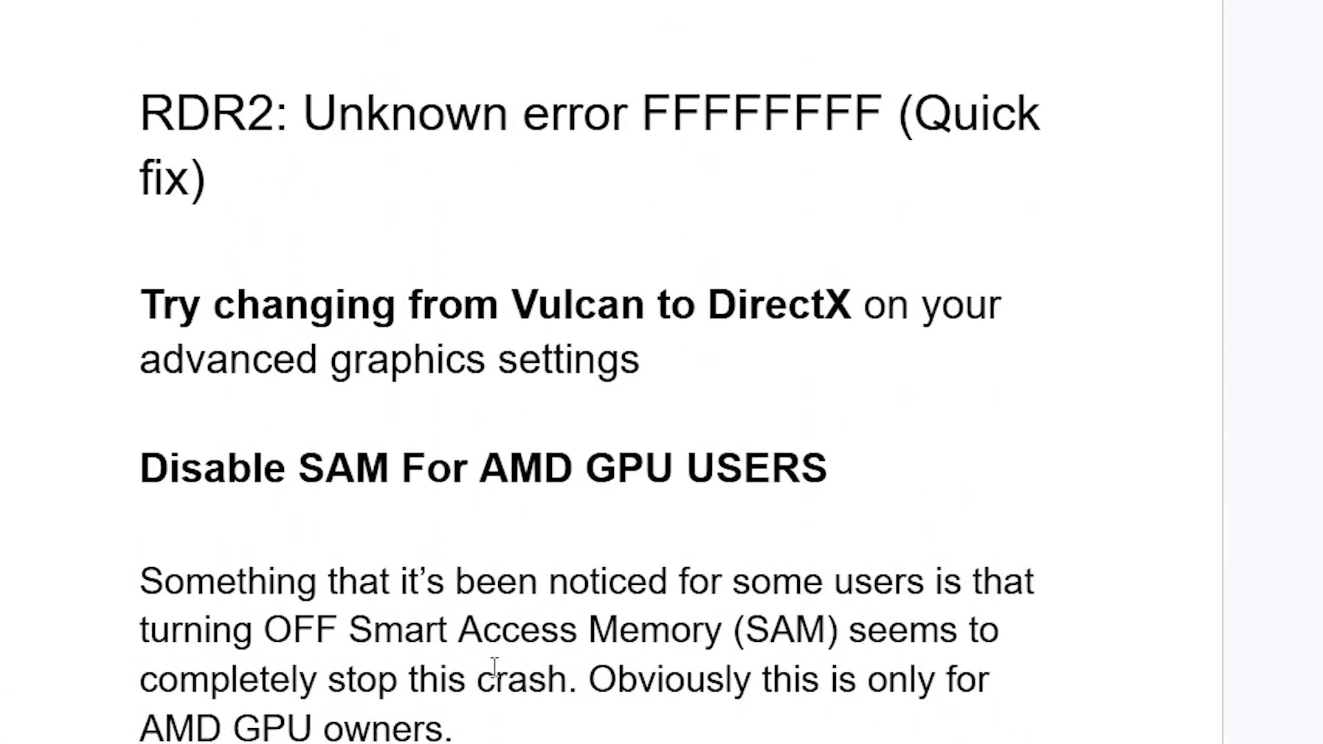